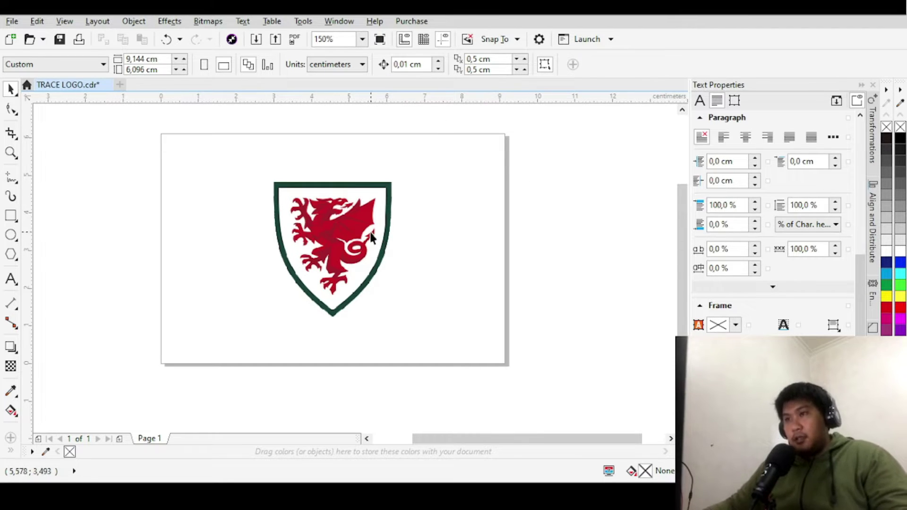
# Step: Move the logo bitmap a short way left on the page and centre it on the page again
pyautogui.moveTo(370, 231)
pyautogui.mouseDown()
pyautogui.moveTo(316, 218)
pyautogui.moveTo(318, 226)
pyautogui.mouseUp()
pyautogui.hotkey('shift', 'F2')
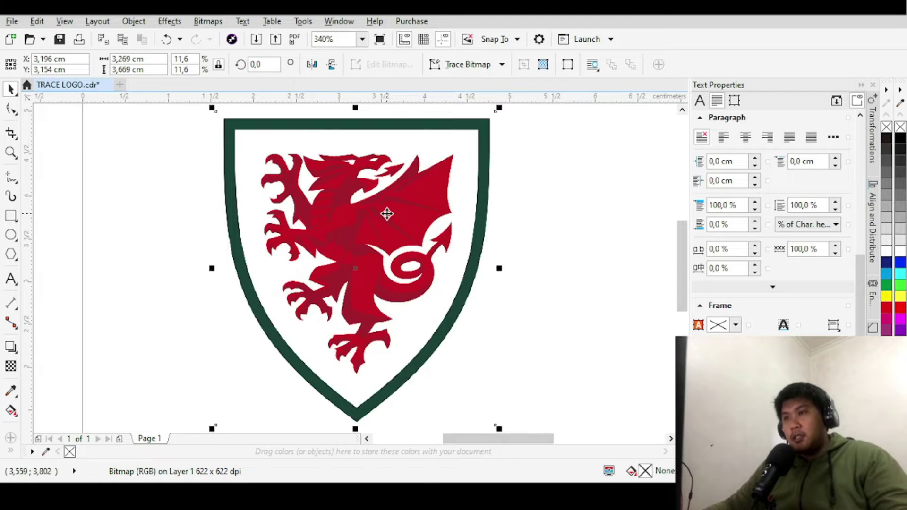
pyautogui.scroll(-5, 385, 213)
pyautogui.click(549, 220)
pyautogui.click(382, 216)
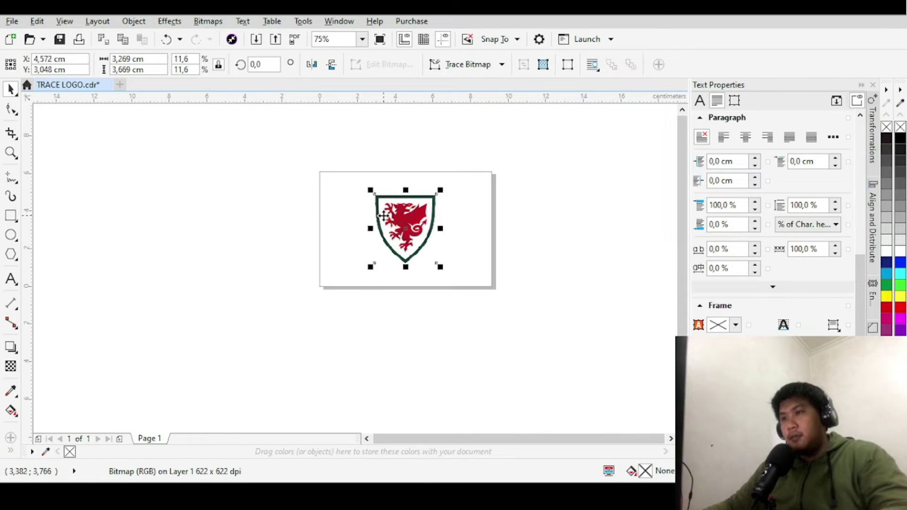
# Step: Move the logo bitmap to the upper-left part of the page and return it to the page centre
pyautogui.click(427, 214)
pyautogui.scroll(4, 404, 216)
pyautogui.scroll(-2, 404, 215)
pyautogui.moveTo(404, 216); pyautogui.dragTo(329, 186)
pyautogui.click(397, 195)
pyautogui.click(325, 193)
pyautogui.scroll(4, 325, 192)
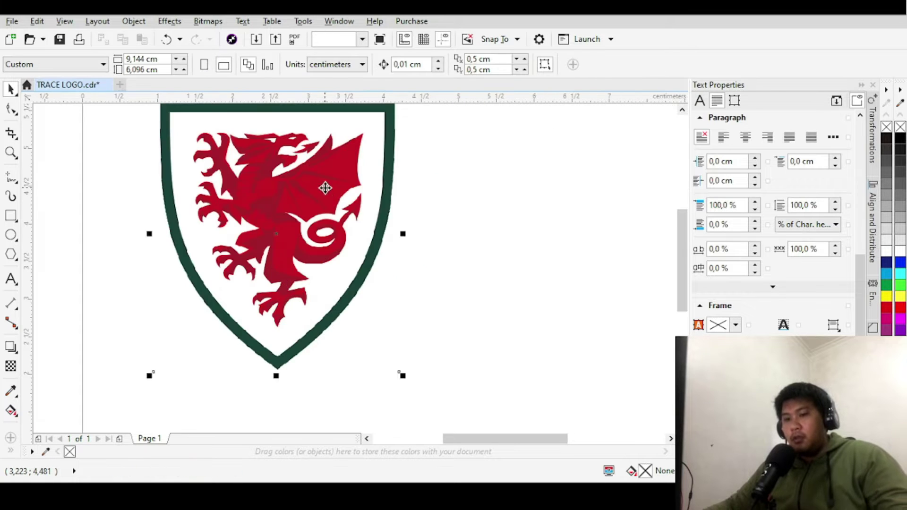
pyautogui.scroll(-5, 380, 234)
pyautogui.click(381, 235)
pyautogui.scroll(4, 380, 234)
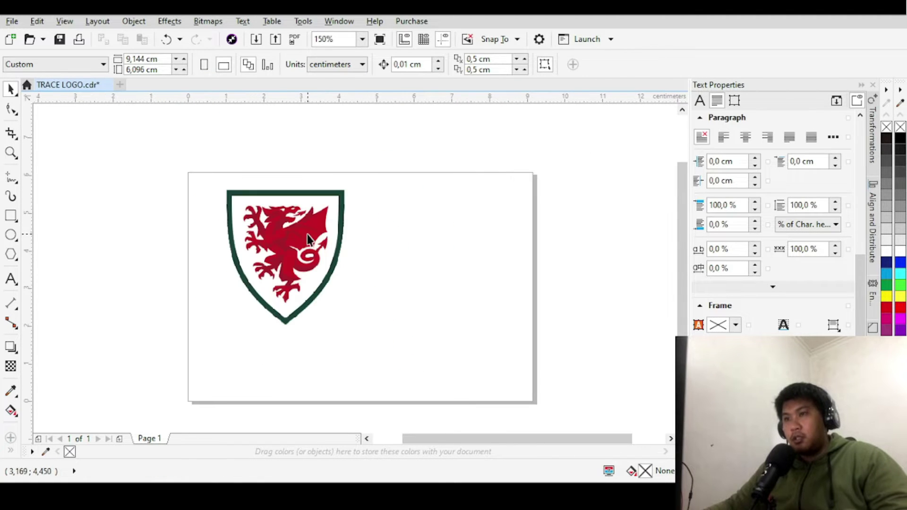
pyautogui.moveTo(307, 235); pyautogui.dragTo(378, 262)
pyautogui.click(522, 246)
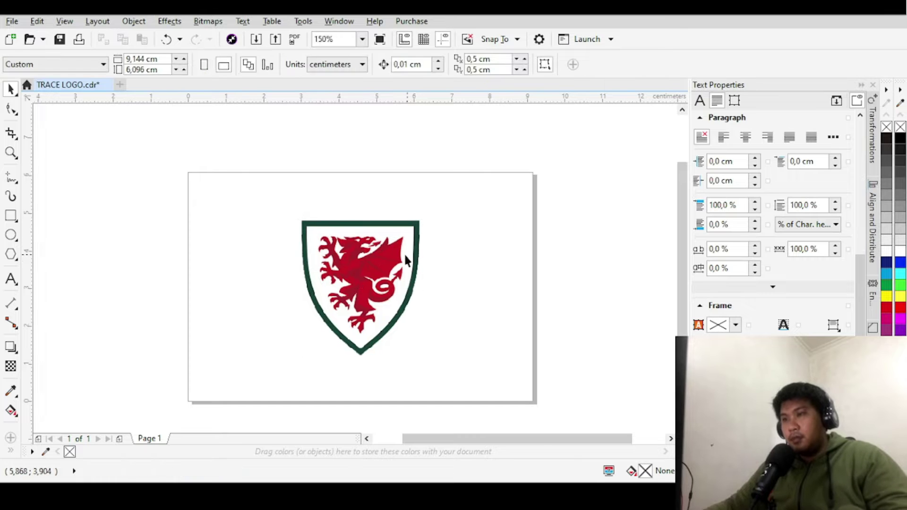
# Step: Examine the edges of the dragon's tail and wing in the logo bitmap at pixel-level magnification
pyautogui.click(387, 256)
pyautogui.scroll(2, 387, 256)
pyautogui.scroll(-1, 332, 208)
pyautogui.scroll(-1, 336, 211)
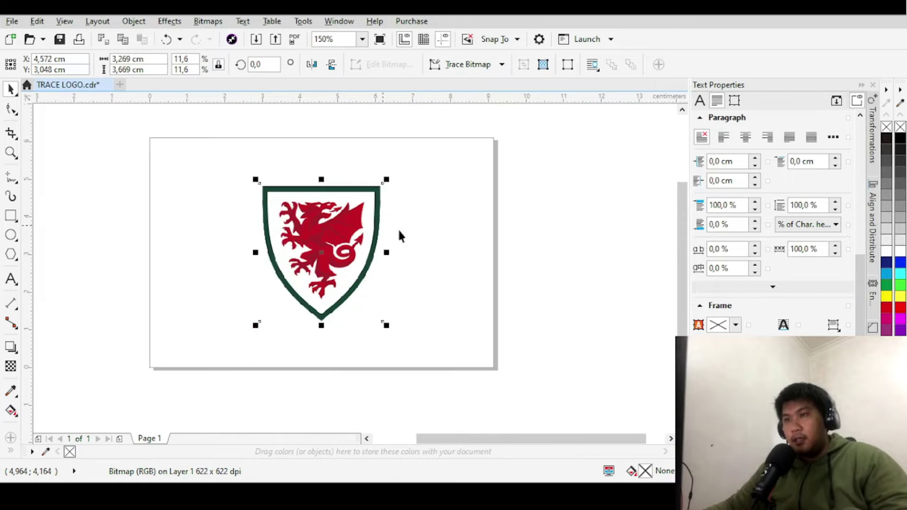
pyautogui.click(398, 229)
pyautogui.click(314, 238)
pyautogui.scroll(1, 353, 203)
pyautogui.scroll(-1, 354, 203)
pyautogui.scroll(4, 372, 231)
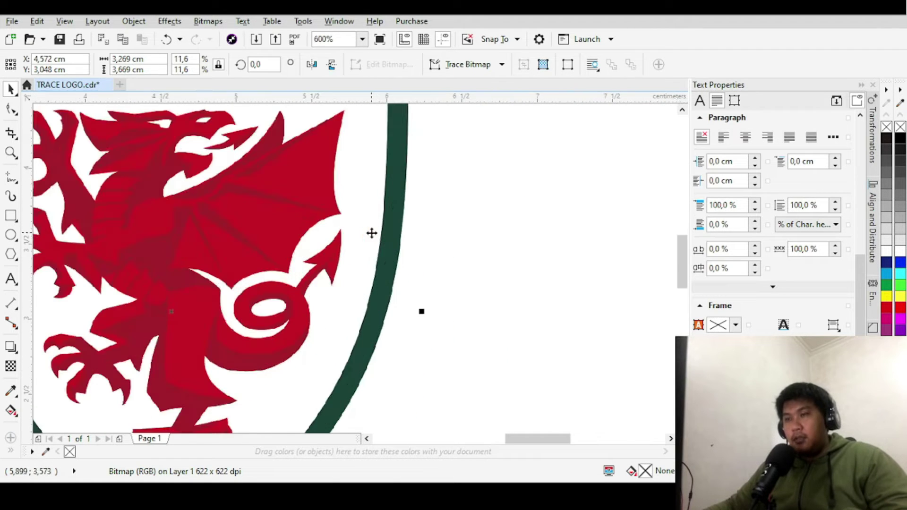
pyautogui.scroll(-4, 405, 177)
pyautogui.scroll(12, 360, 229)
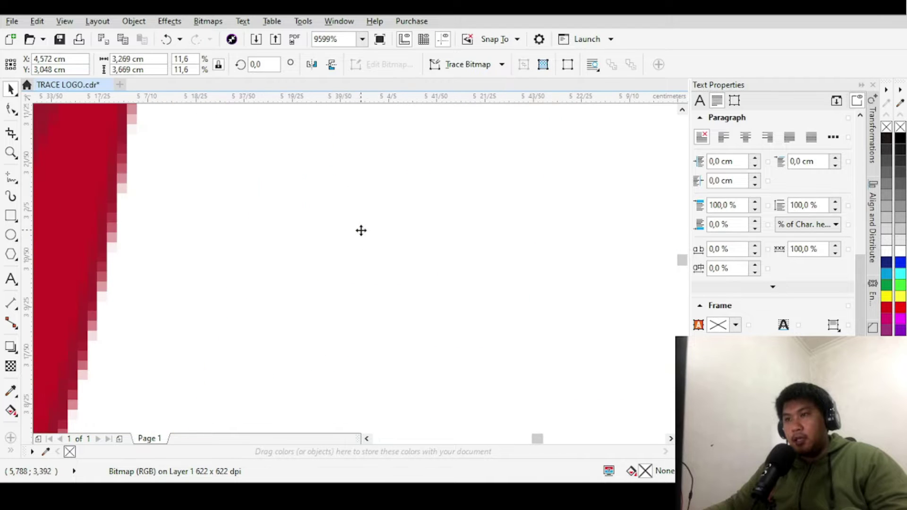
pyautogui.scroll(4, 230, 218)
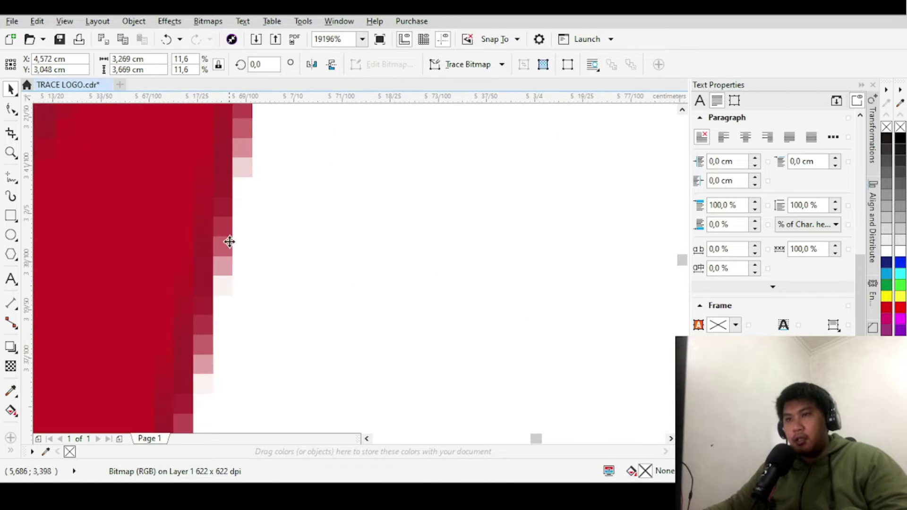
pyautogui.scroll(2, 230, 242)
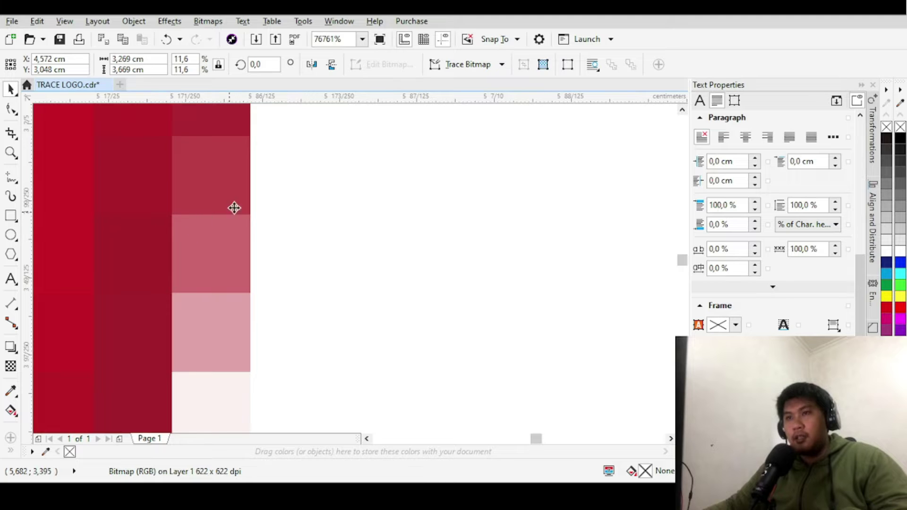
pyautogui.scroll(-7, 300, 237)
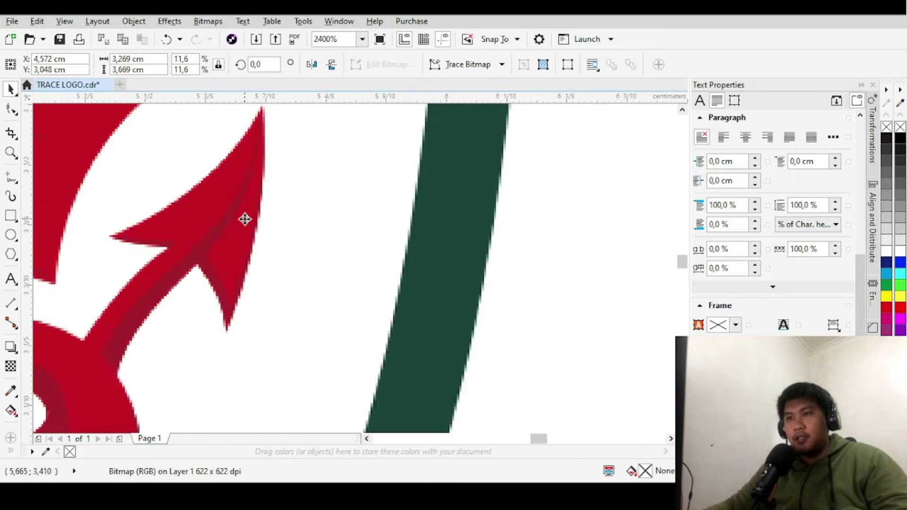
pyautogui.scroll(10, 371, 237)
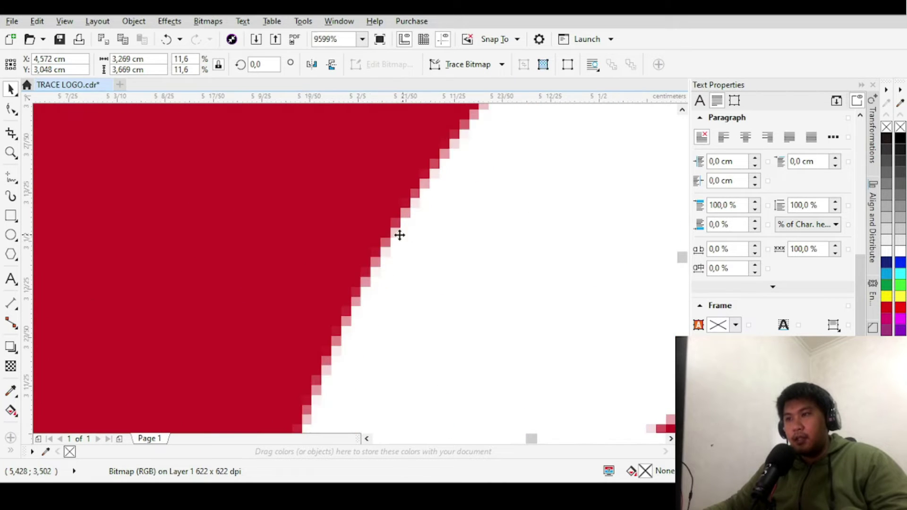
pyautogui.scroll(-10, 333, 233)
pyautogui.scroll(-3, 333, 232)
pyautogui.scroll(1, 378, 217)
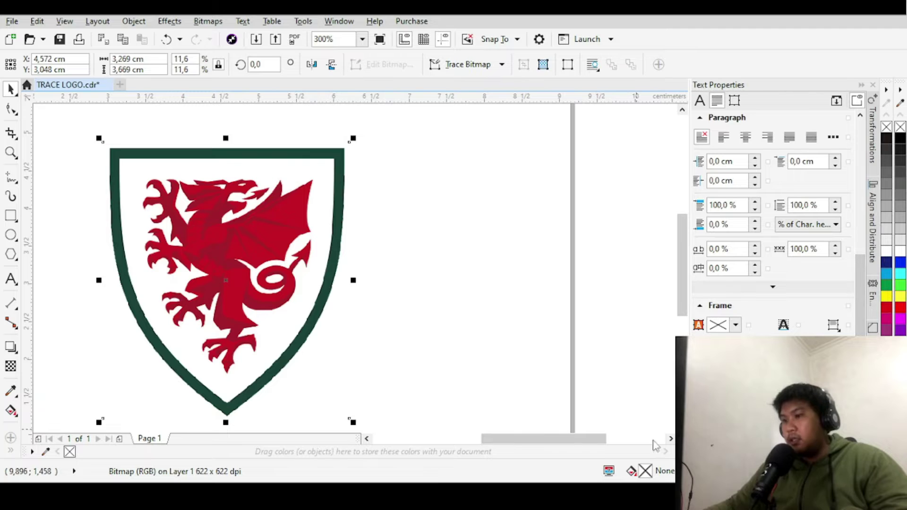
# Step: Check whether Convert to Curves and Break Apart can be used on the logo bitmap
pyautogui.click(350, 238)
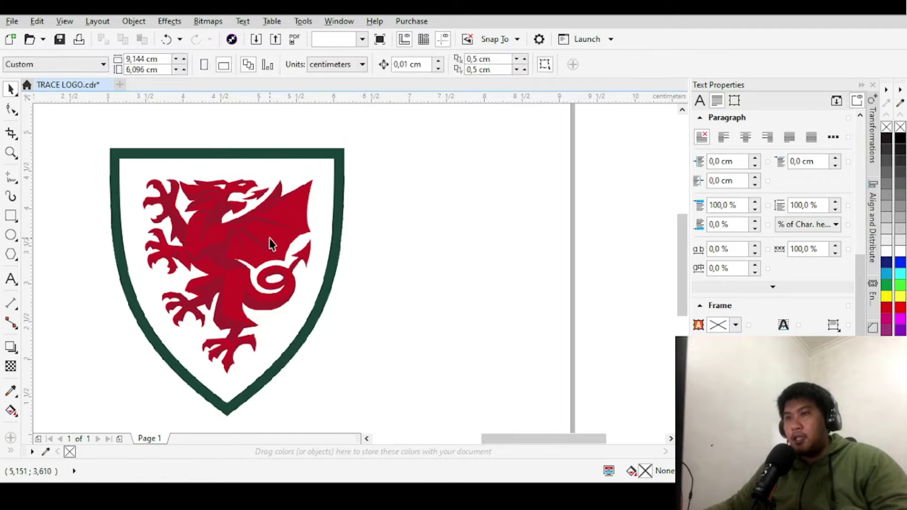
pyautogui.click(270, 243)
pyautogui.rightClick(283, 230)
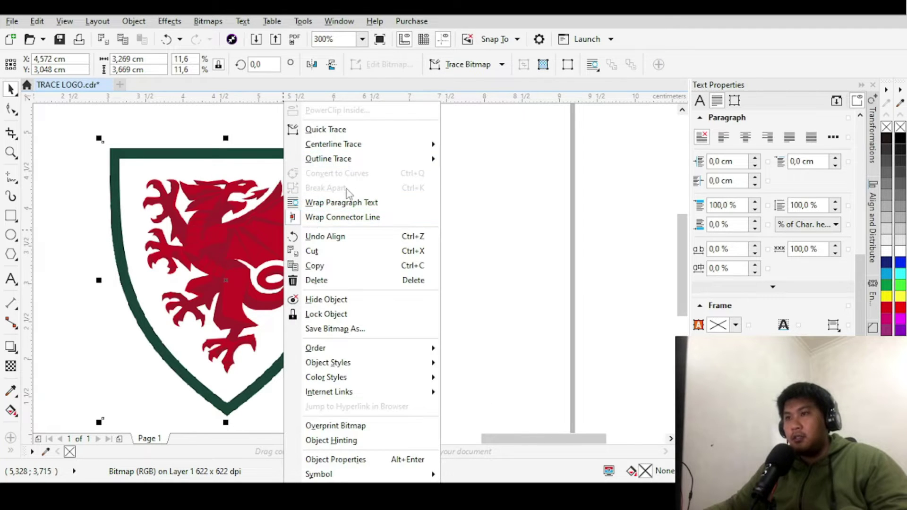
pyautogui.click(573, 208)
pyautogui.click(277, 204)
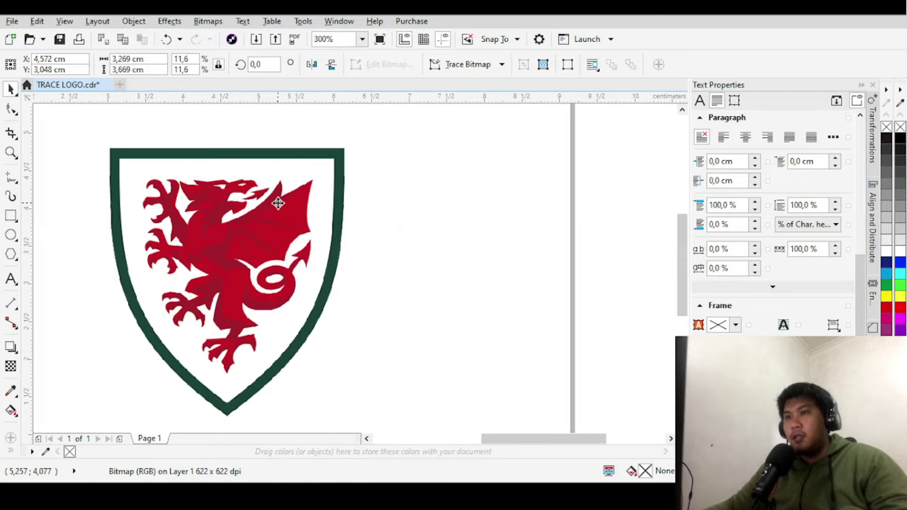
pyautogui.scroll(-1, 254, 181)
pyautogui.press('Escape')
pyautogui.click(241, 208)
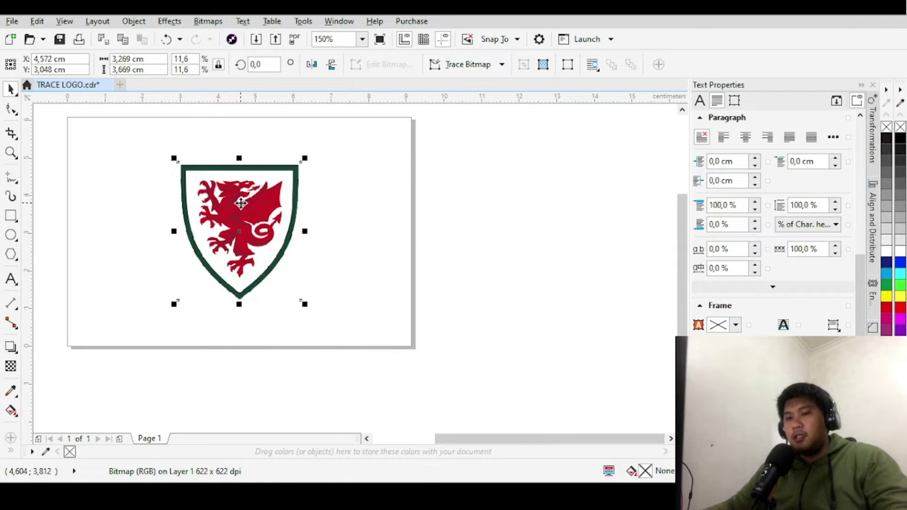
pyautogui.scroll(1, 240, 205)
pyautogui.scroll(-3, 239, 203)
pyautogui.click(345, 205)
pyautogui.scroll(1, 290, 198)
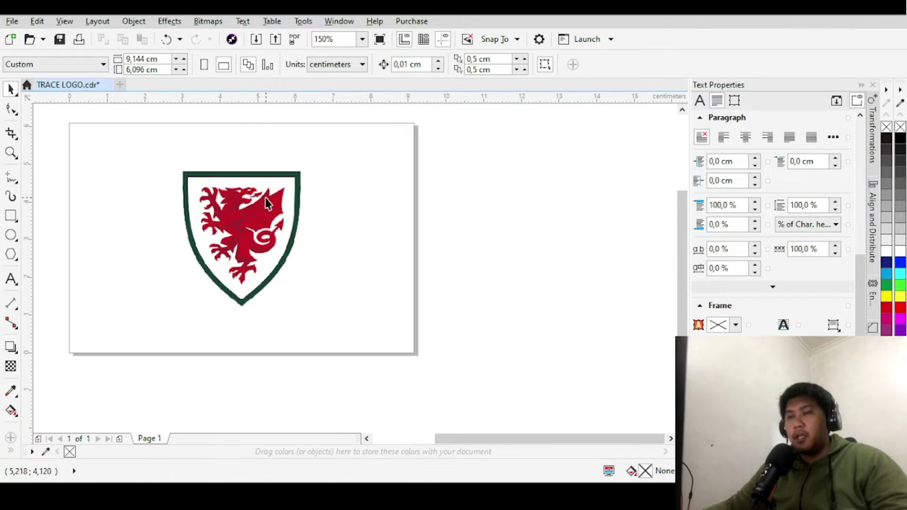
pyautogui.click(266, 202)
pyautogui.scroll(2, 266, 203)
pyautogui.scroll(-2, 266, 202)
pyautogui.scroll(1, 265, 203)
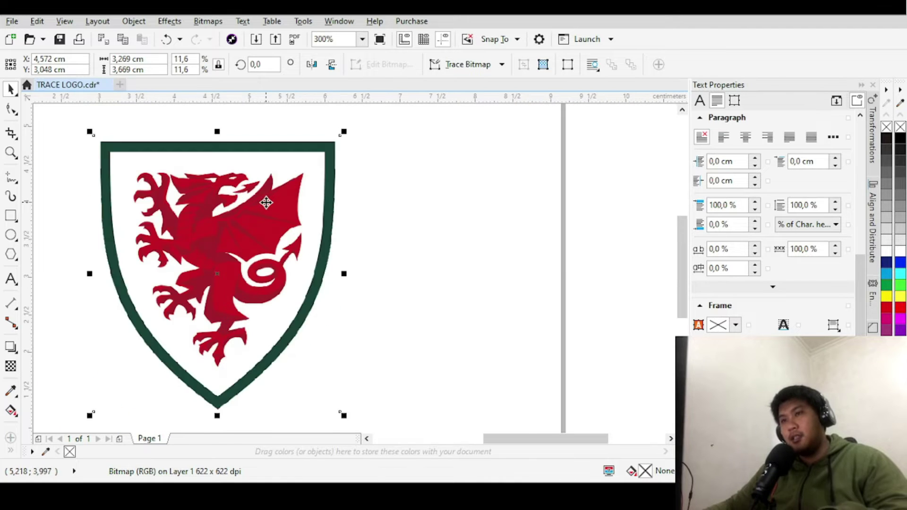
pyautogui.scroll(-1, 265, 202)
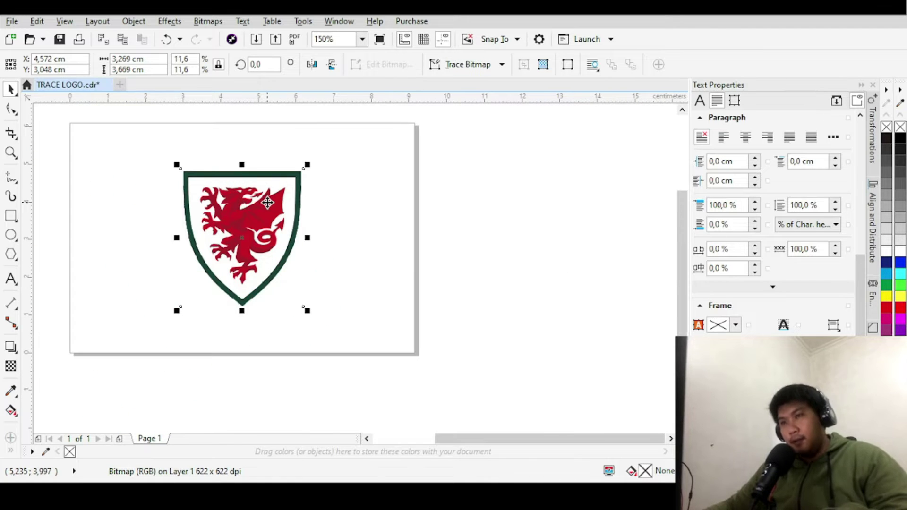
# Step: Try to recolour the logo bitmap with the light blue palette colour
pyautogui.click(886, 274)
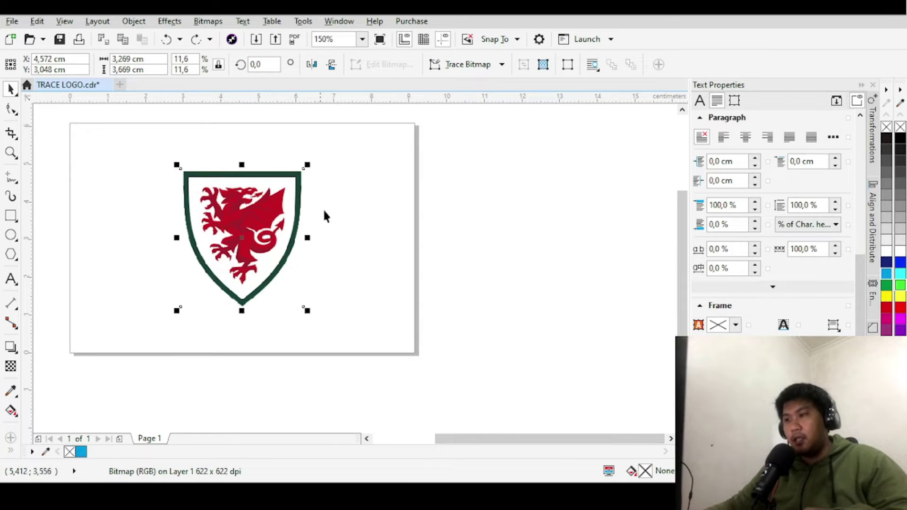
pyautogui.click(340, 239)
pyautogui.click(261, 228)
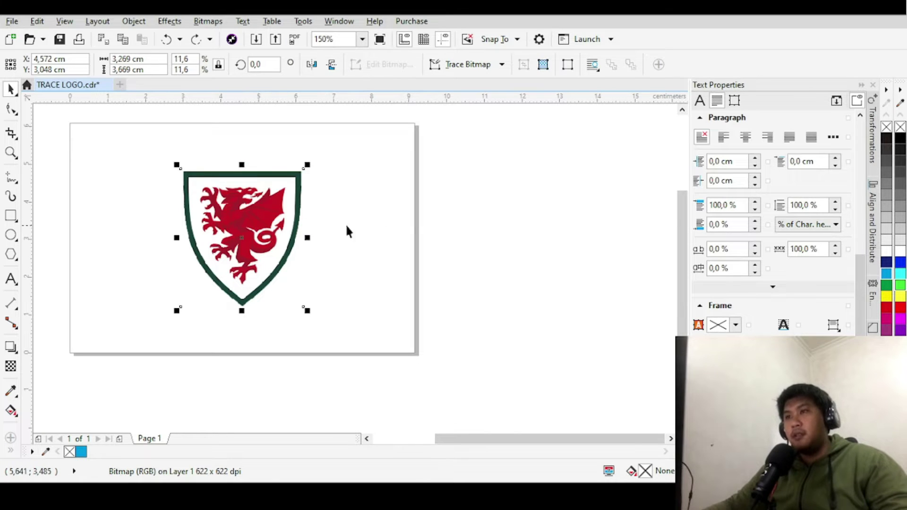
pyautogui.click(424, 206)
pyautogui.click(297, 205)
pyautogui.scroll(1, 302, 204)
pyautogui.scroll(-1, 229, 204)
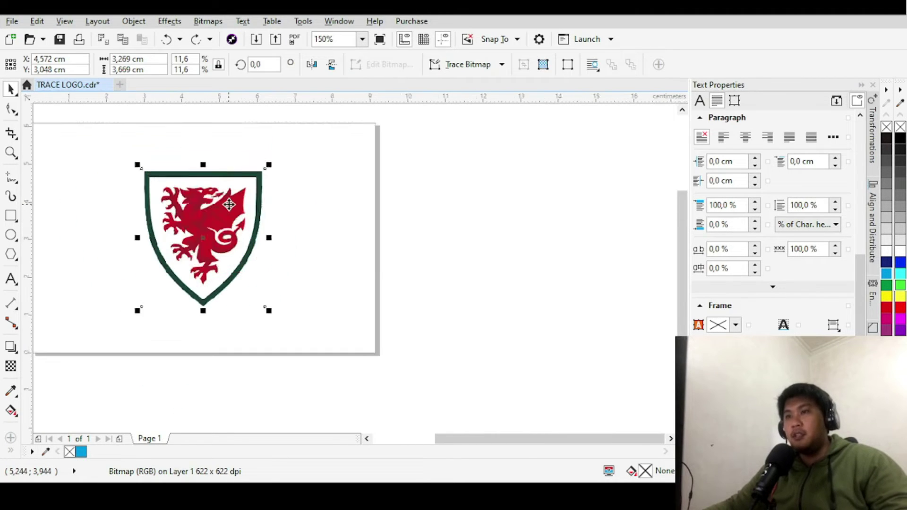
pyautogui.scroll(2, 229, 204)
pyautogui.scroll(-2, 228, 204)
pyautogui.scroll(2, 199, 213)
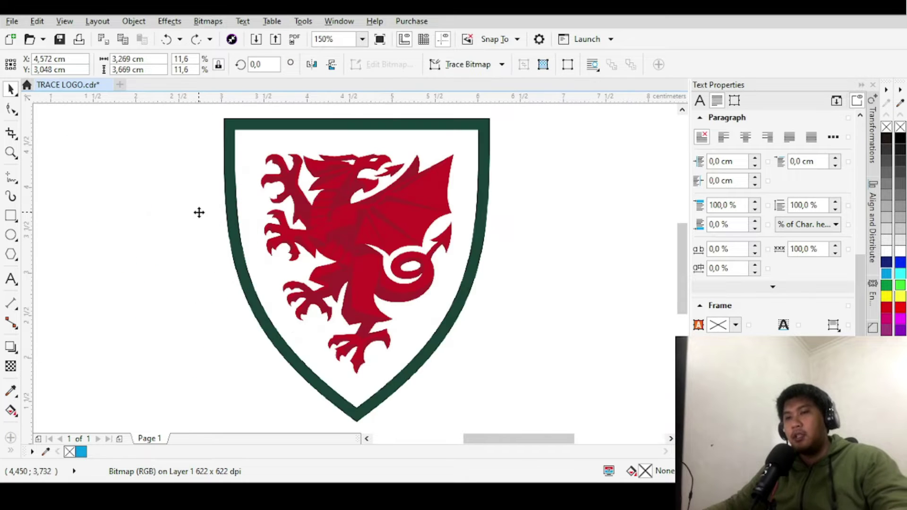
pyautogui.scroll(-2, 199, 212)
pyautogui.press('Escape')
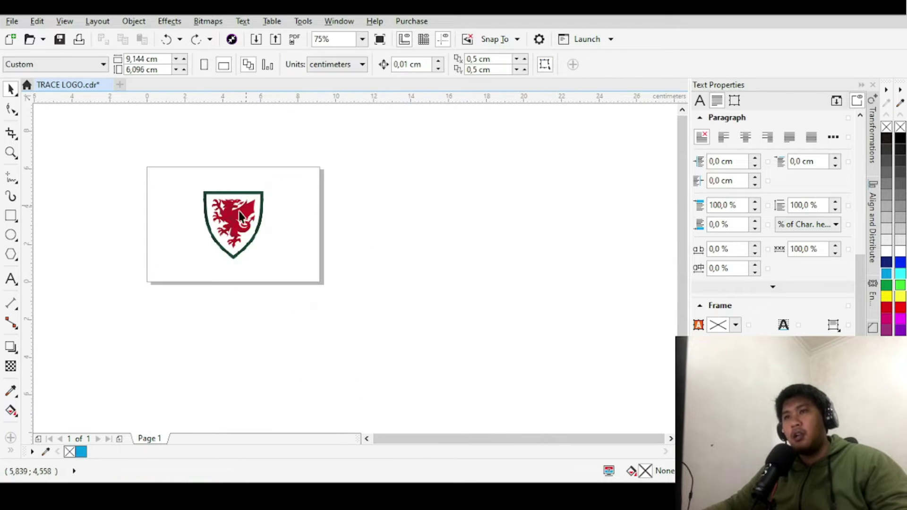
pyautogui.click(240, 208)
pyautogui.scroll(1, 241, 204)
pyautogui.scroll(2, 243, 205)
pyautogui.scroll(-2, 264, 198)
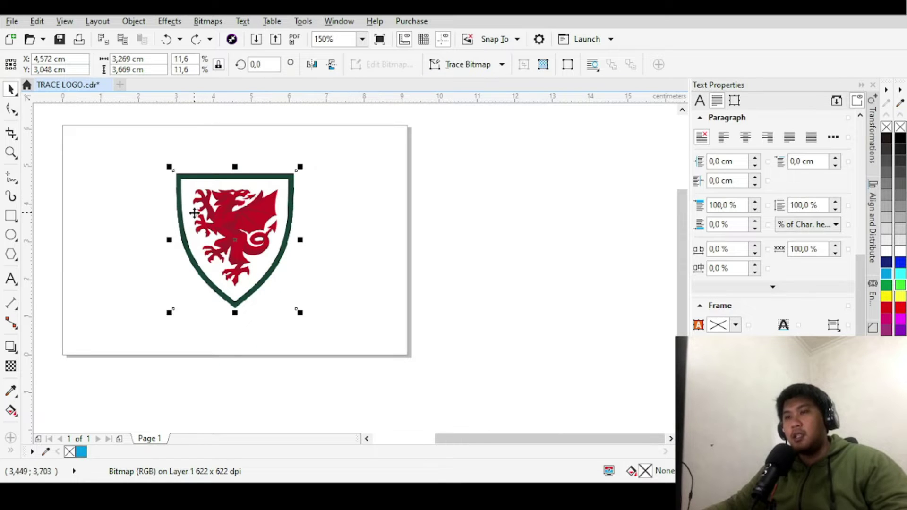
pyautogui.scroll(-2, 194, 213)
pyautogui.scroll(2, 257, 209)
pyautogui.click(259, 204)
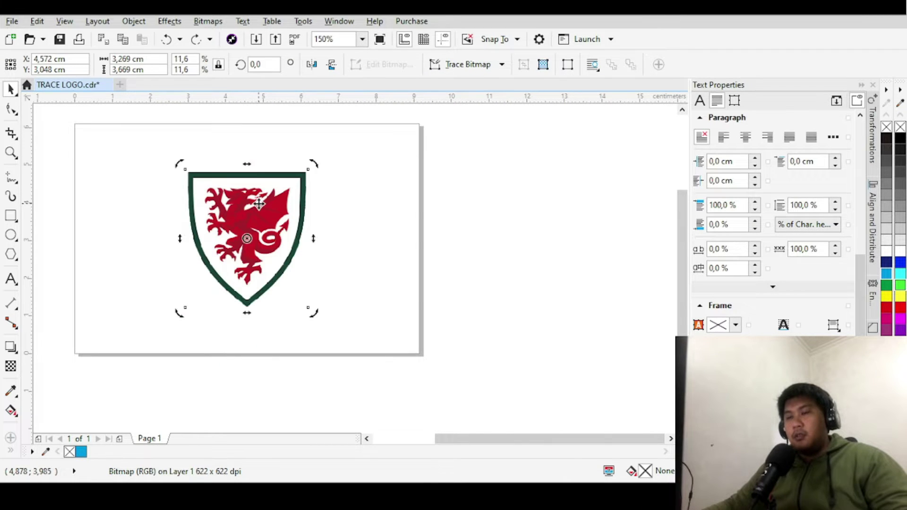
# Step: Review the bitmap tracing options for the logo, including the Outline Trace types from Line Art to High Quality Image
pyautogui.click(417, 204)
pyautogui.click(257, 226)
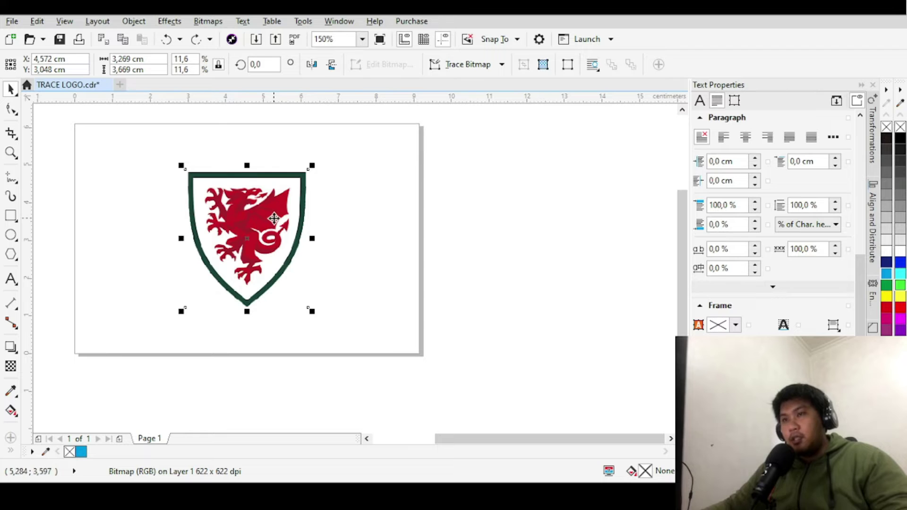
pyautogui.click(466, 66)
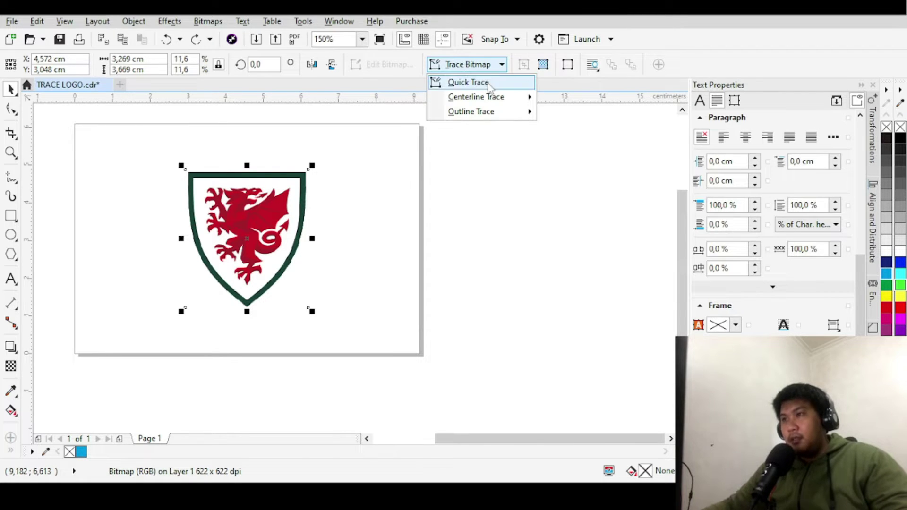
pyautogui.moveTo(494, 113)
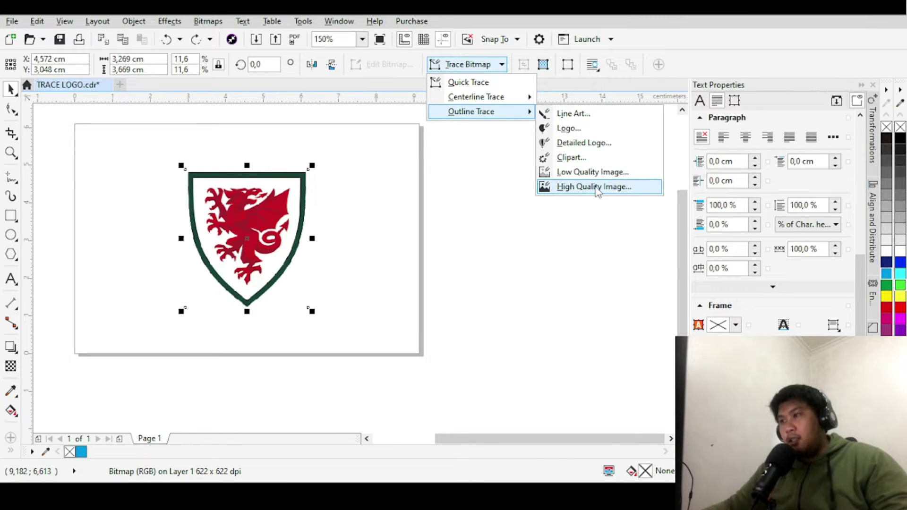
pyautogui.click(384, 208)
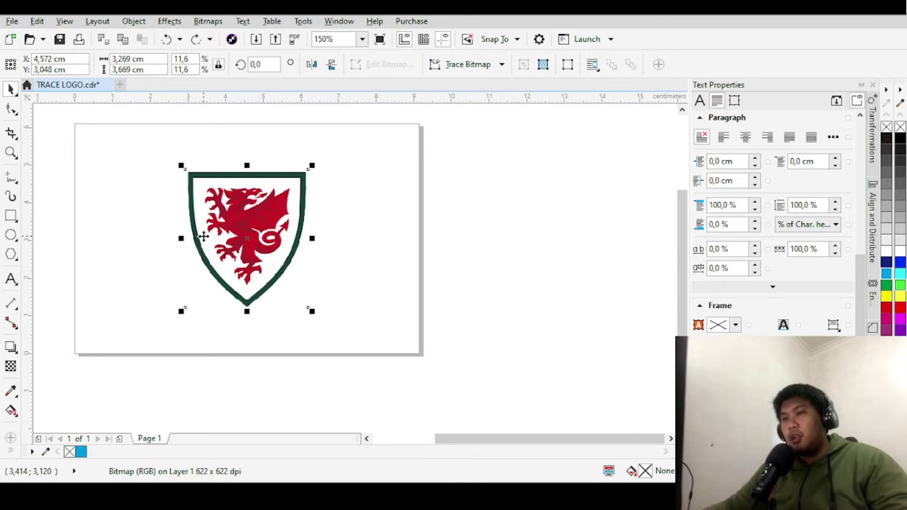
# Step: Examine the dragon's claws and body and the shield outline in the logo bitmap up close
pyautogui.scroll(4, 231, 208)
pyautogui.scroll(2, 136, 222)
pyautogui.scroll(-8, 136, 222)
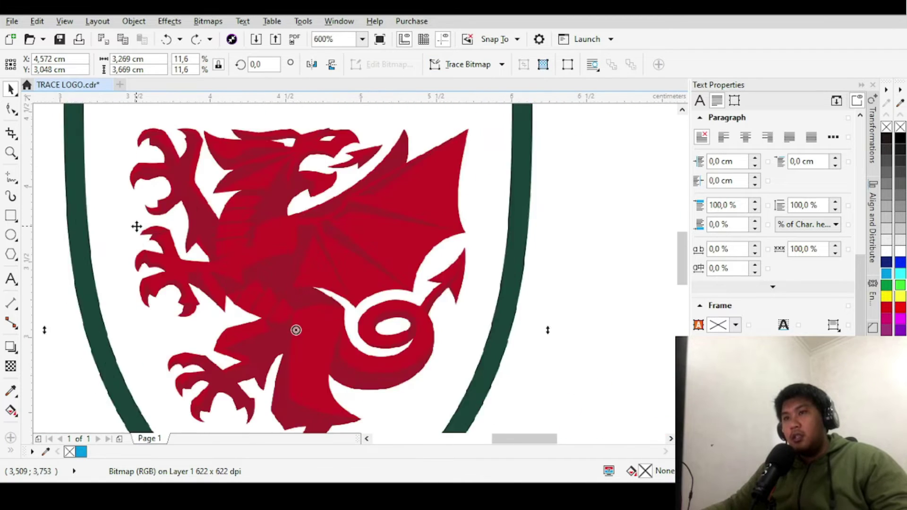
pyautogui.click(168, 235)
pyautogui.scroll(4, 141, 235)
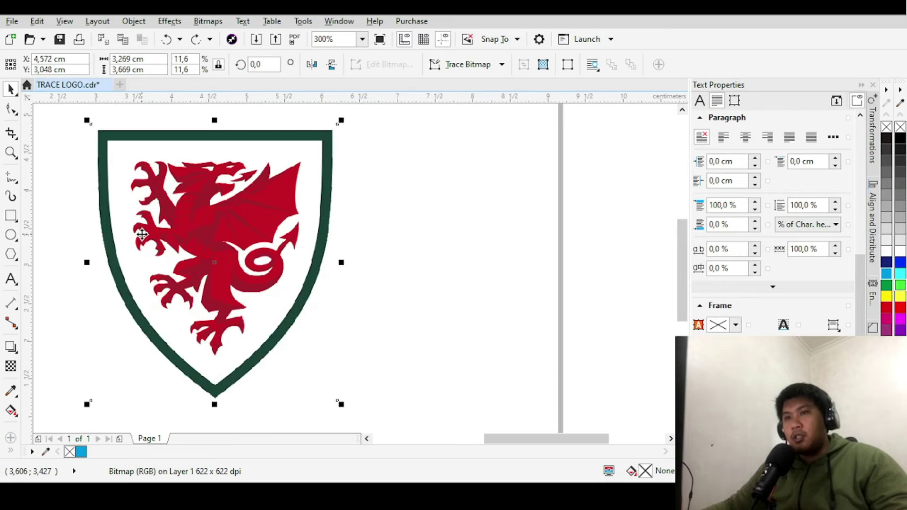
pyautogui.scroll(-2, 154, 224)
pyautogui.scroll(2, 194, 188)
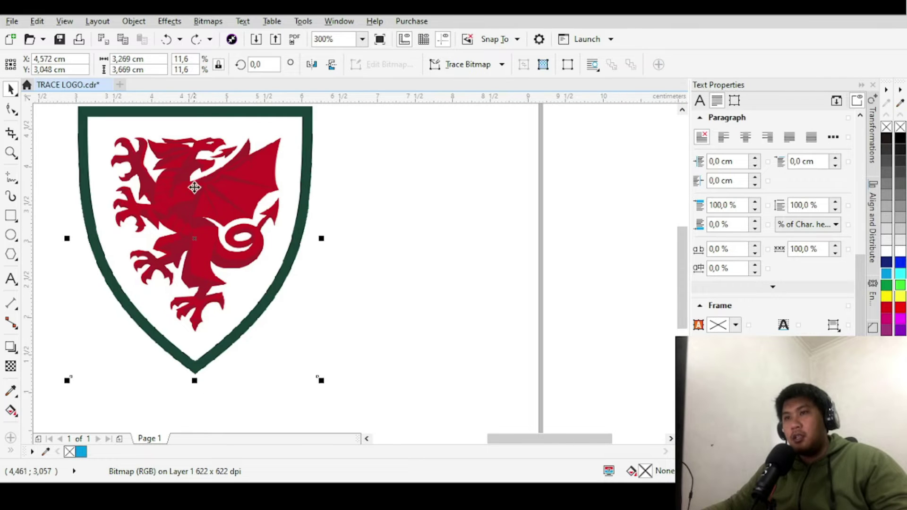
pyautogui.scroll(-2, 206, 162)
pyautogui.scroll(2, 206, 151)
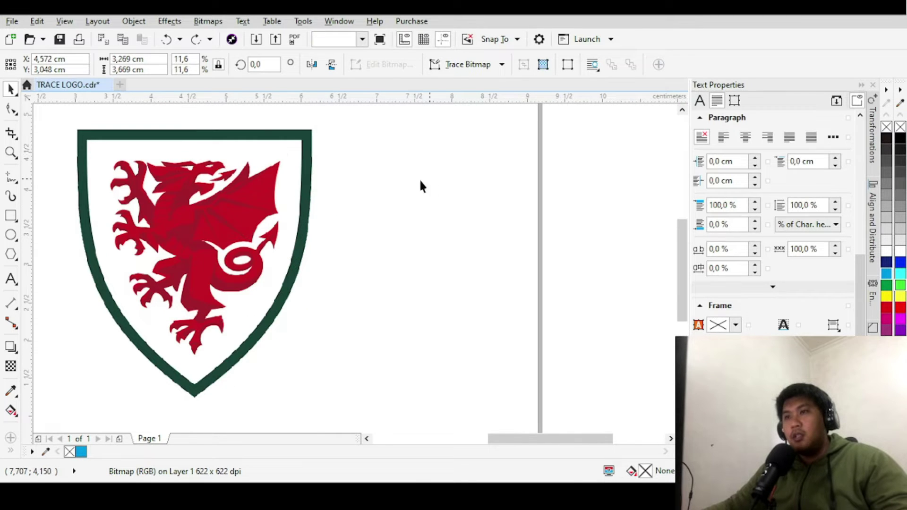
# Step: Examine the edges of the dragon's wing and the shield border in the logo bitmap up close
pyautogui.scroll(2, 294, 138)
pyautogui.scroll(-4, 235, 184)
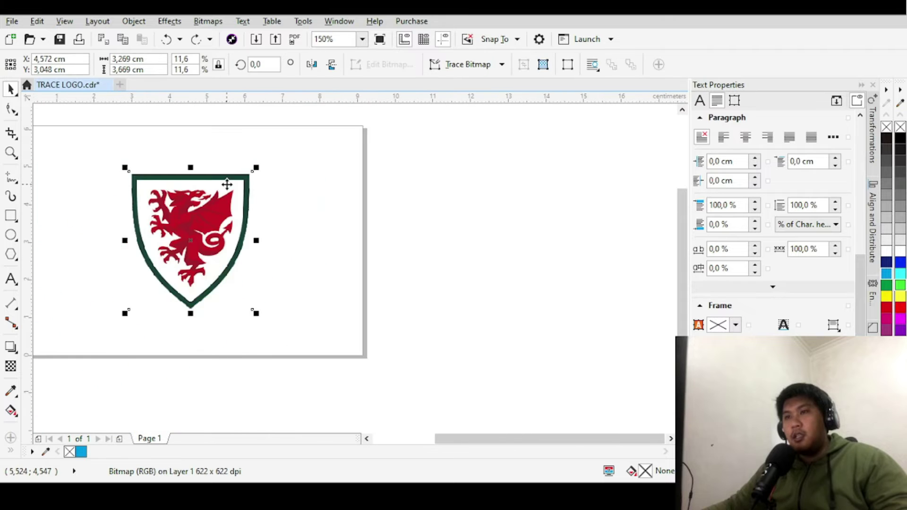
pyautogui.scroll(6, 229, 184)
pyautogui.scroll(-2, 216, 210)
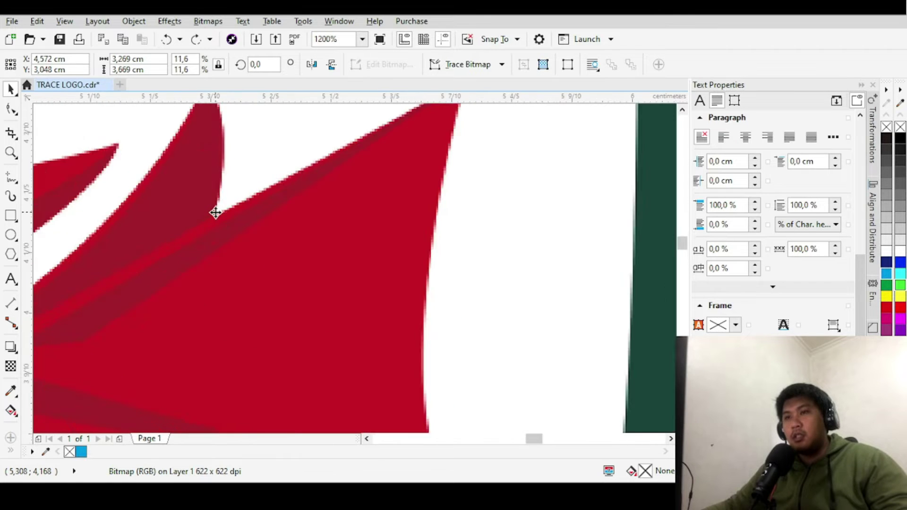
pyautogui.scroll(3, 220, 204)
pyautogui.scroll(-1, 222, 205)
pyautogui.scroll(-1, 222, 206)
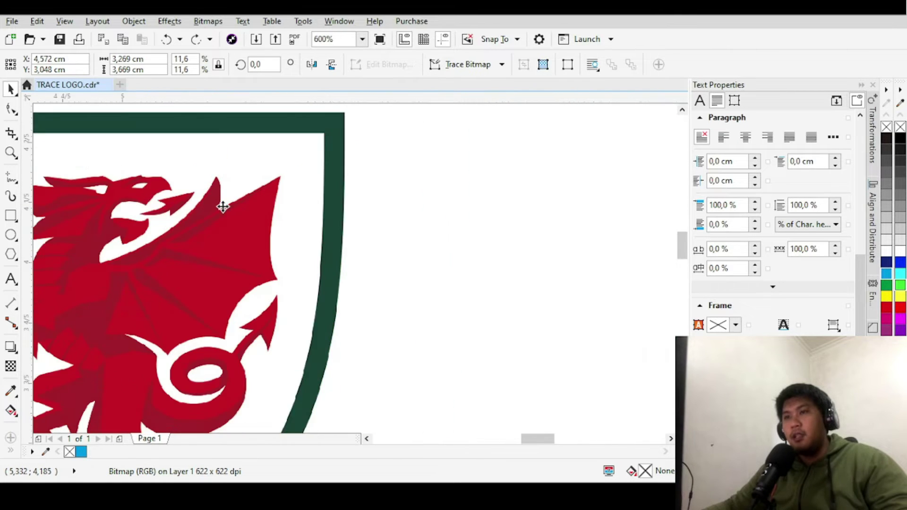
pyautogui.scroll(1, 223, 206)
# Step: Start an Outline Trace of the logo bitmap as Low quality image and compare the before and after previews
pyautogui.click(500, 65)
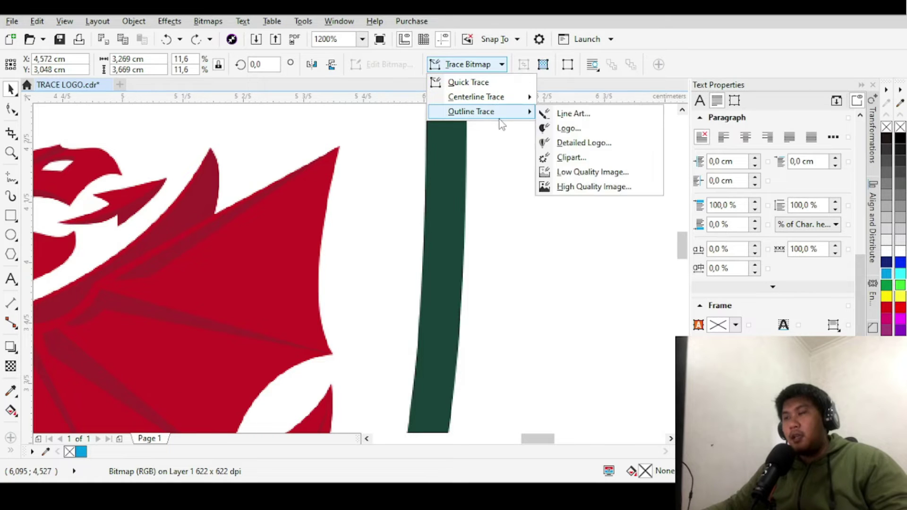
pyautogui.click(602, 173)
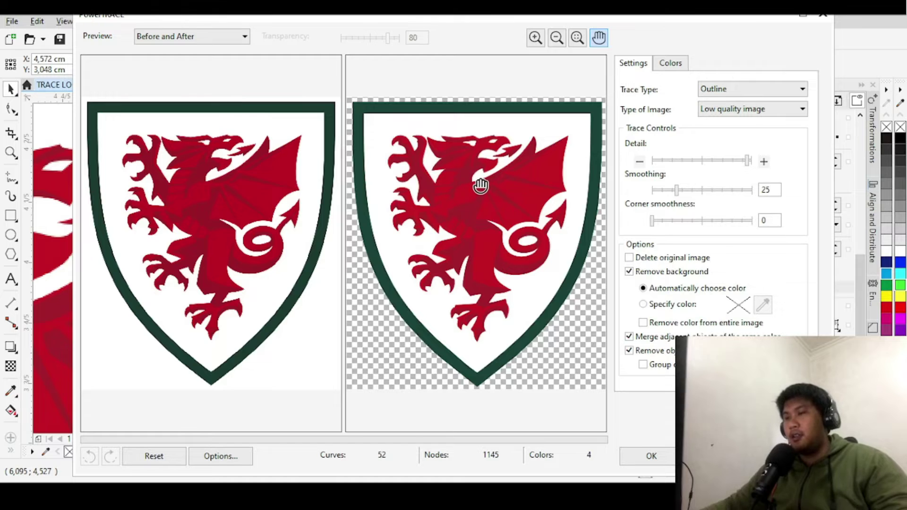
pyautogui.scroll(5, 498, 205)
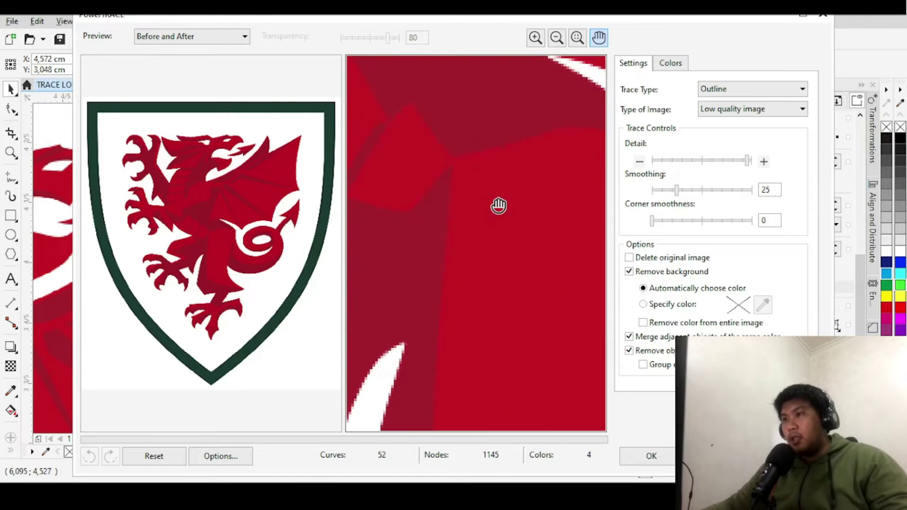
pyautogui.moveTo(488, 198); pyautogui.dragTo(526, 234)
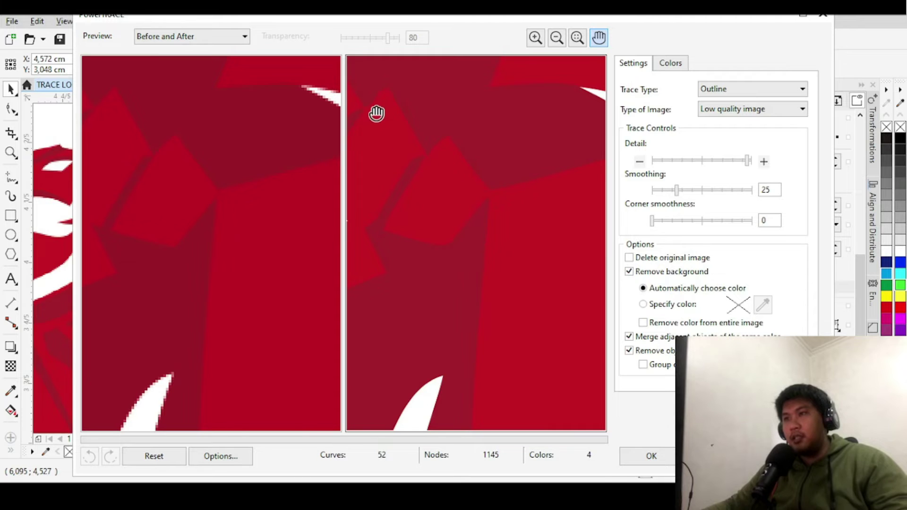
pyautogui.scroll(-3, 479, 230)
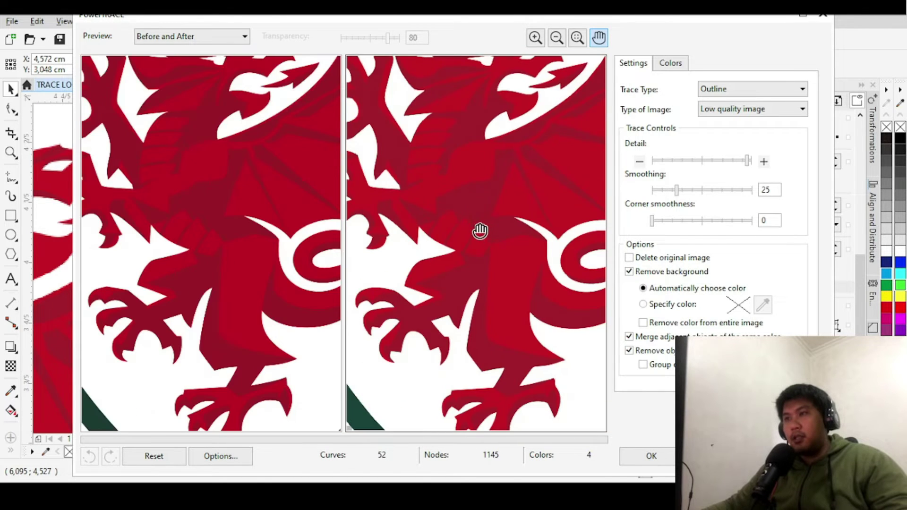
pyautogui.scroll(-3, 477, 132)
pyautogui.scroll(3, 480, 137)
pyautogui.scroll(-3, 487, 132)
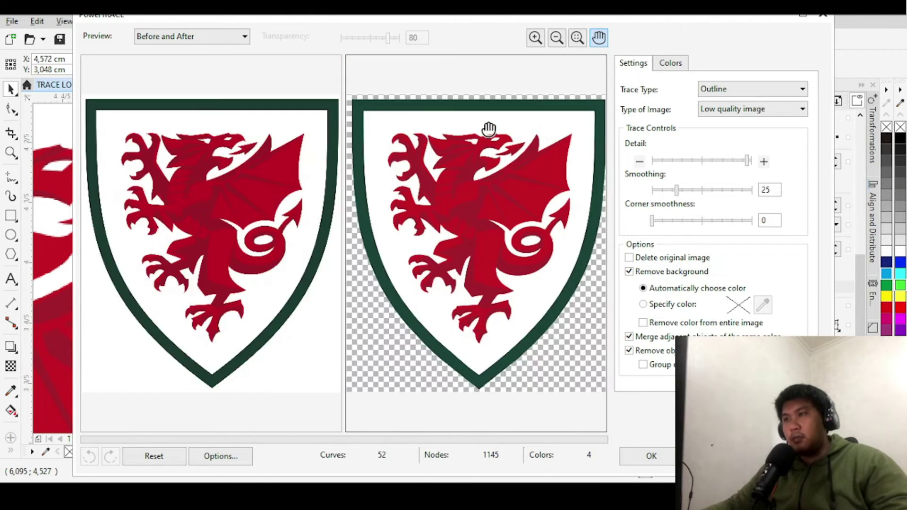
pyautogui.scroll(3, 473, 132)
pyautogui.scroll(-3, 468, 189)
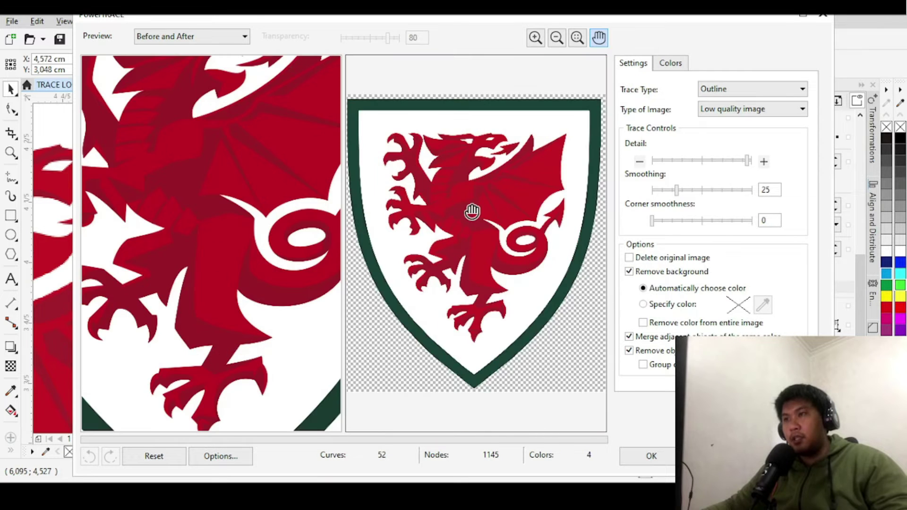
pyautogui.scroll(3, 459, 105)
pyautogui.moveTo(460, 105); pyautogui.dragTo(502, 218)
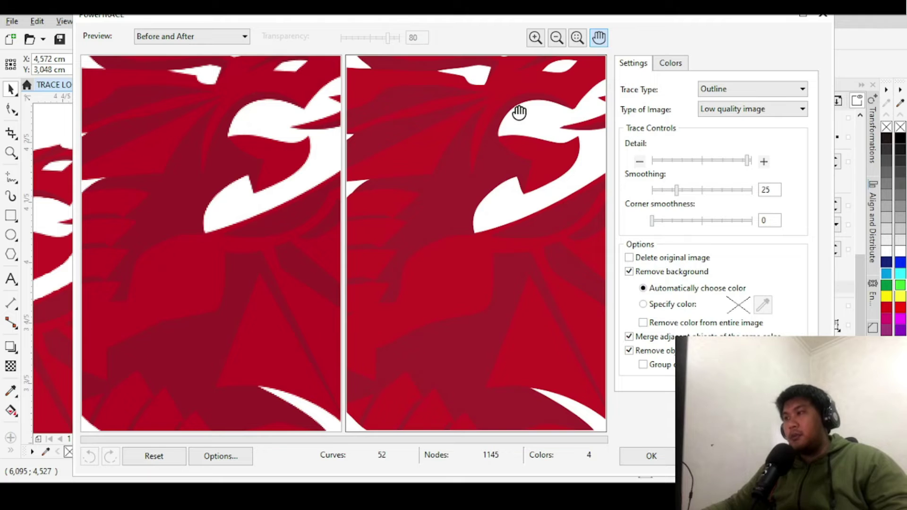
# Step: Set the trace's image type to High quality image and compare the dragon's body in both previews
pyautogui.click(724, 116)
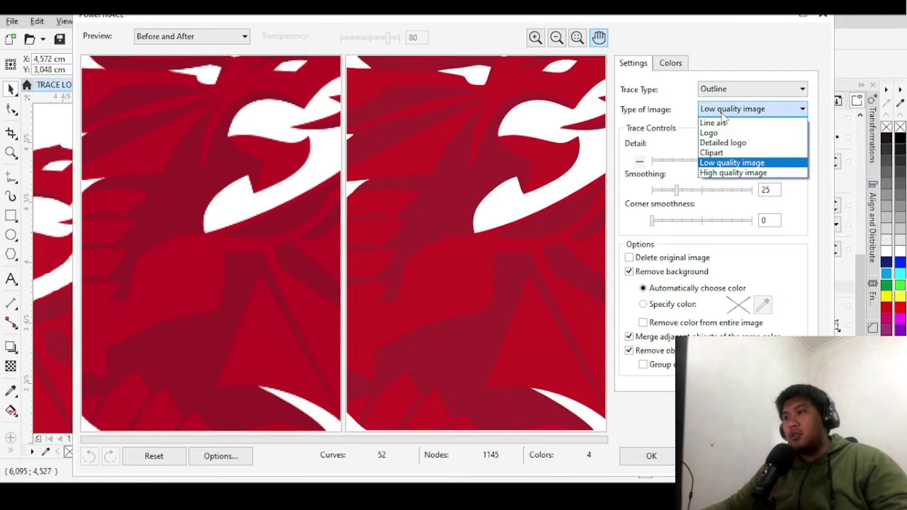
pyautogui.click(714, 173)
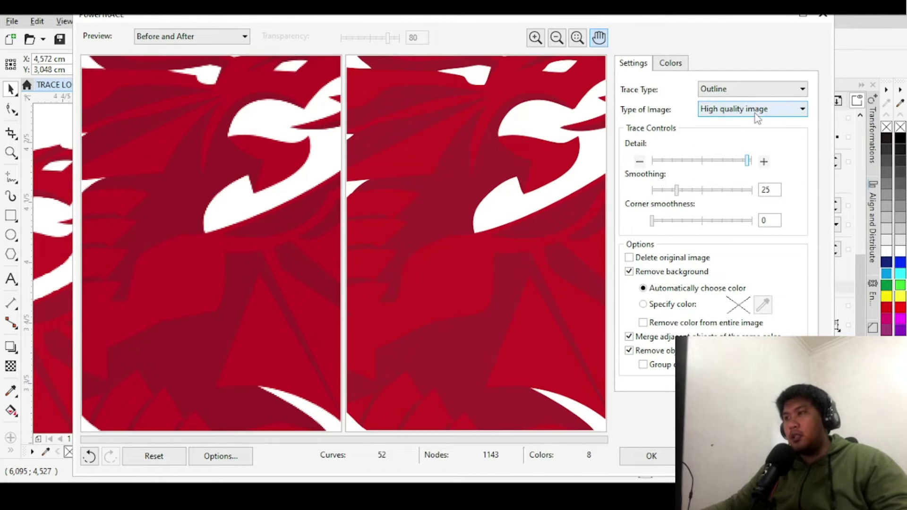
pyautogui.scroll(-3, 426, 180)
pyautogui.scroll(4, 520, 234)
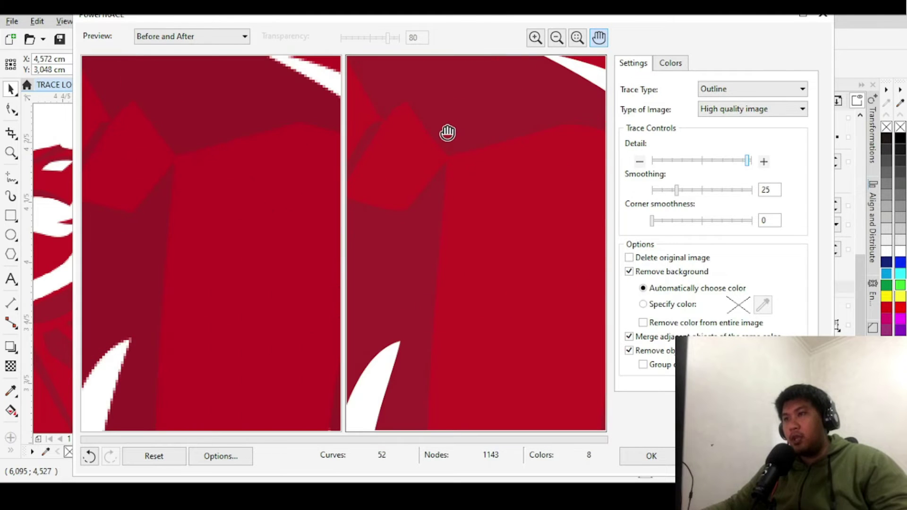
pyautogui.scroll(-5, 426, 156)
pyautogui.scroll(3, 431, 147)
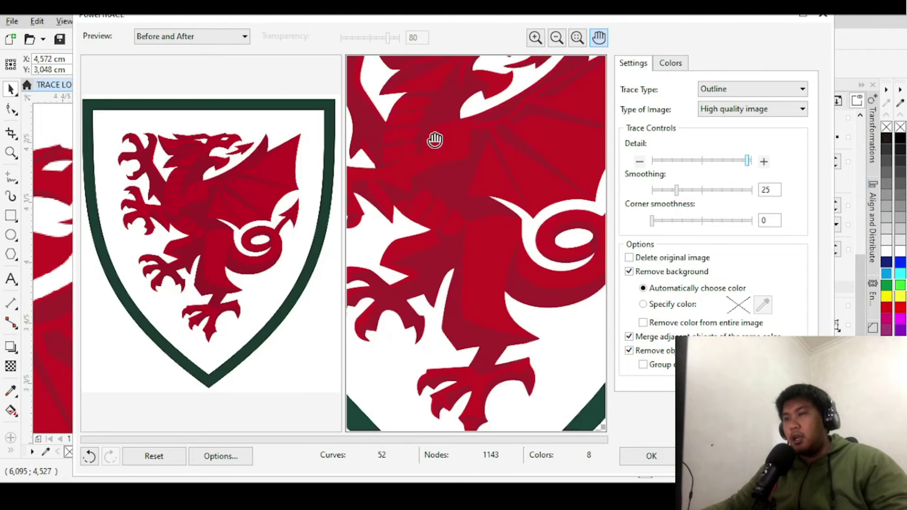
# Step: Examine the whole shield and the dragon's upper claws in the High quality image trace preview
pyautogui.scroll(-3, 444, 170)
pyautogui.scroll(4, 452, 186)
pyautogui.scroll(-2, 429, 203)
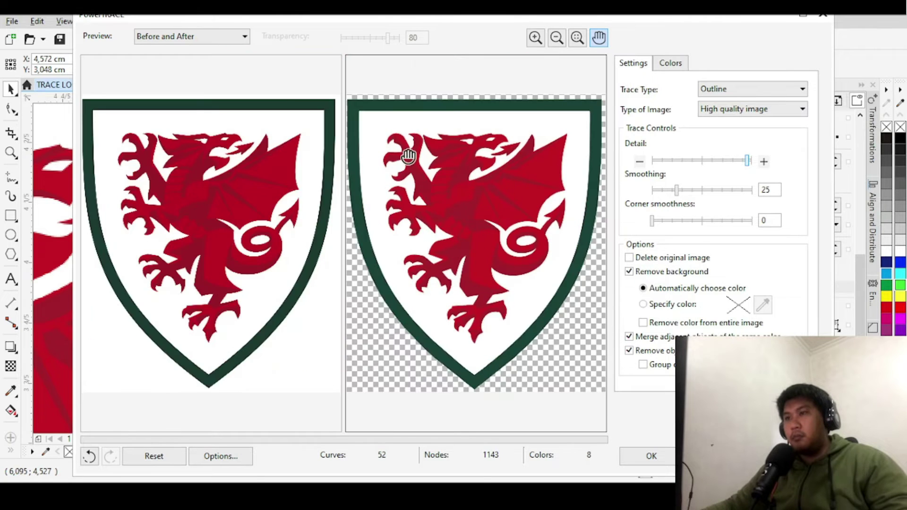
pyautogui.scroll(1, 383, 134)
pyautogui.scroll(-1, 430, 199)
pyautogui.scroll(2, 393, 114)
pyautogui.scroll(-2, 420, 196)
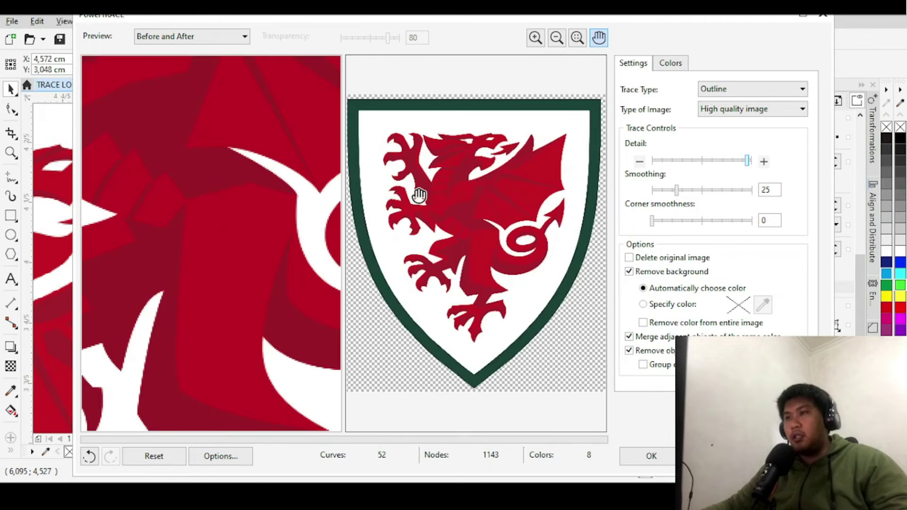
pyautogui.scroll(2, 428, 162)
pyautogui.moveTo(428, 162); pyautogui.dragTo(478, 259)
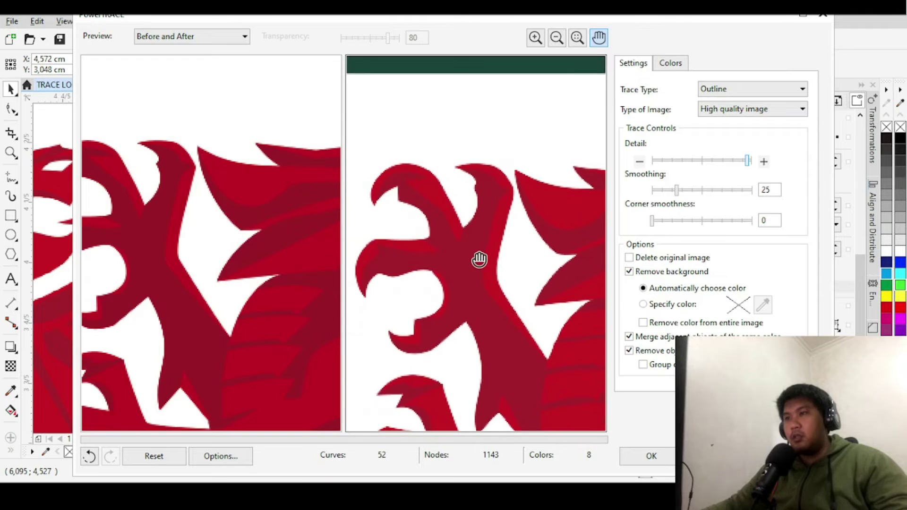
# Step: Set the trace's image type back to Low quality image and check the full shield preview
pyautogui.click(725, 115)
pyautogui.click(736, 164)
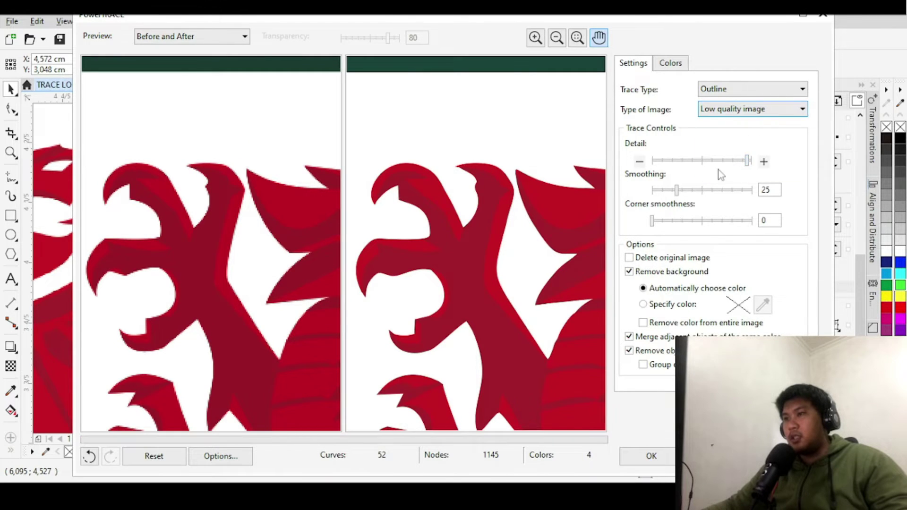
pyautogui.scroll(-3, 417, 189)
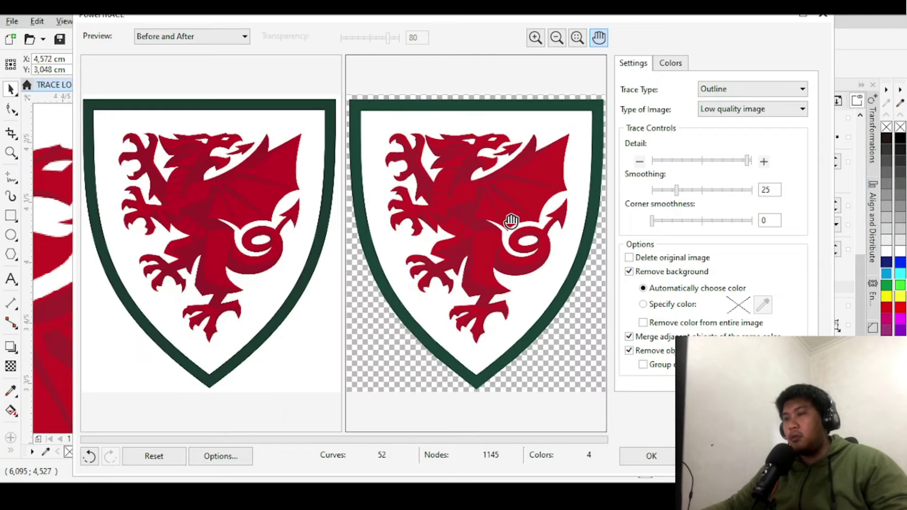
pyautogui.scroll(1, 457, 208)
pyautogui.scroll(-2, 458, 209)
pyautogui.scroll(1, 475, 221)
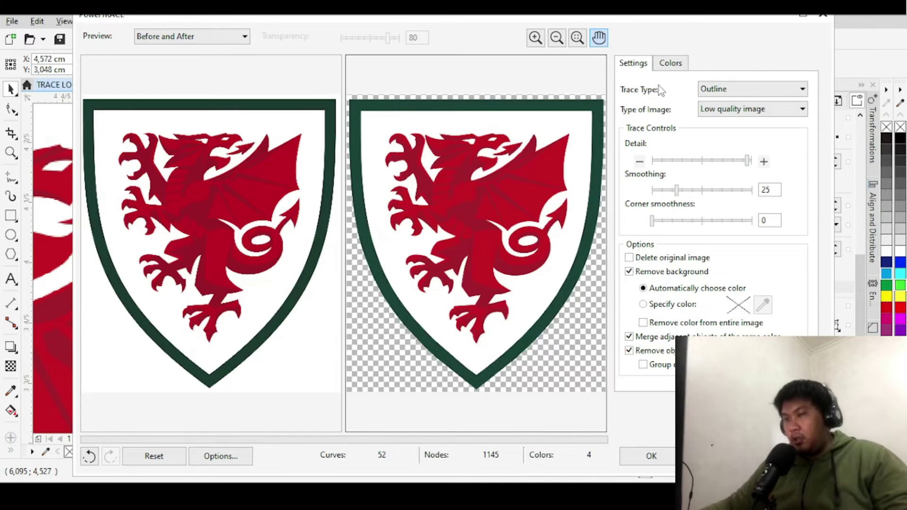
# Step: Set the trace's color mode to CMYK and apply the trace to the logo
pyautogui.click(675, 65)
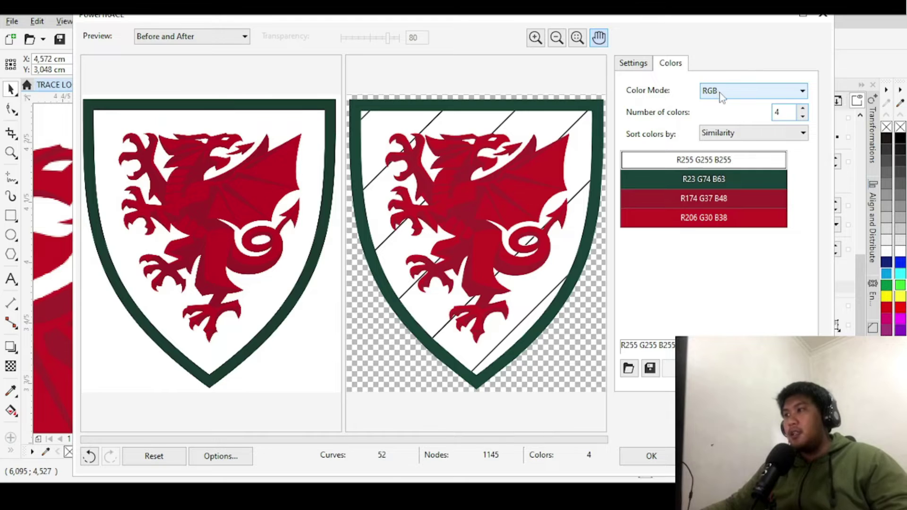
pyautogui.click(755, 92)
pyautogui.click(755, 93)
pyautogui.click(734, 97)
pyautogui.click(736, 109)
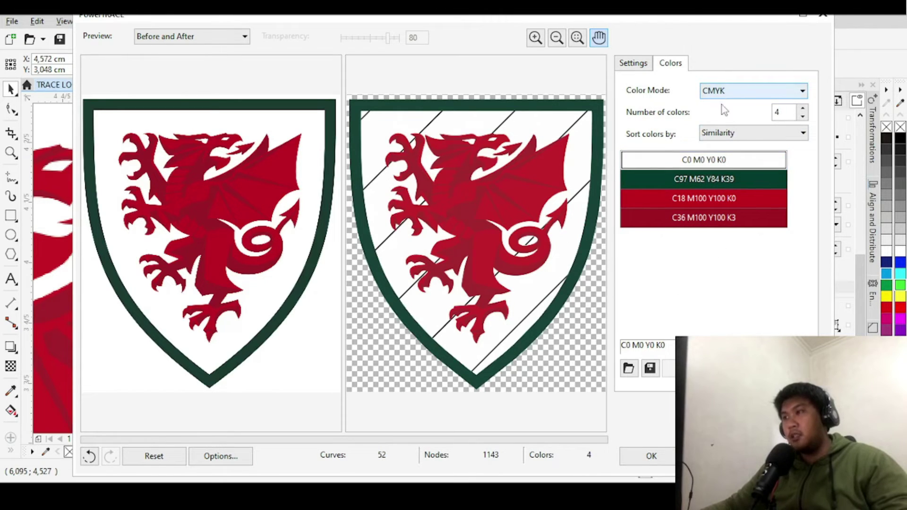
pyautogui.click(651, 456)
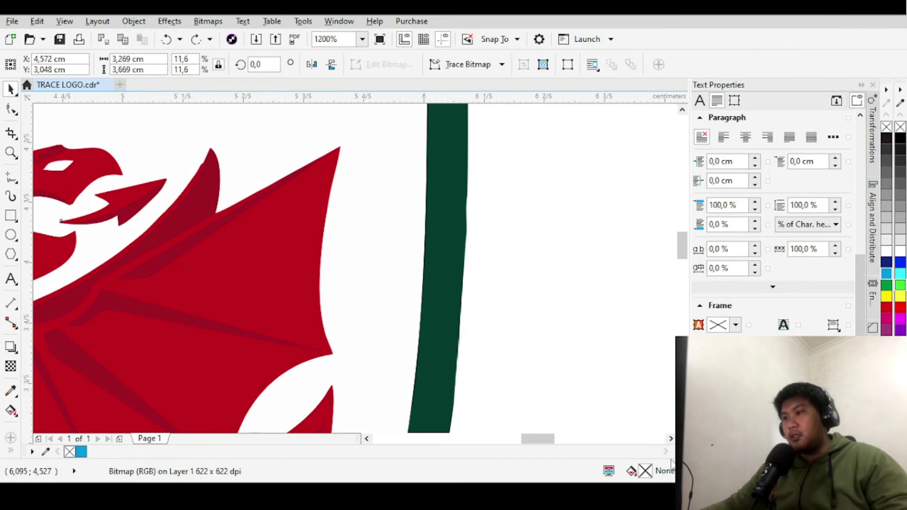
# Step: Move the traced vector logo to the right of the original bitmap, centred at about X 8.1 cm
pyautogui.scroll(-5, 575, 307)
pyautogui.scroll(6, 197, 273)
pyautogui.scroll(-1, 263, 182)
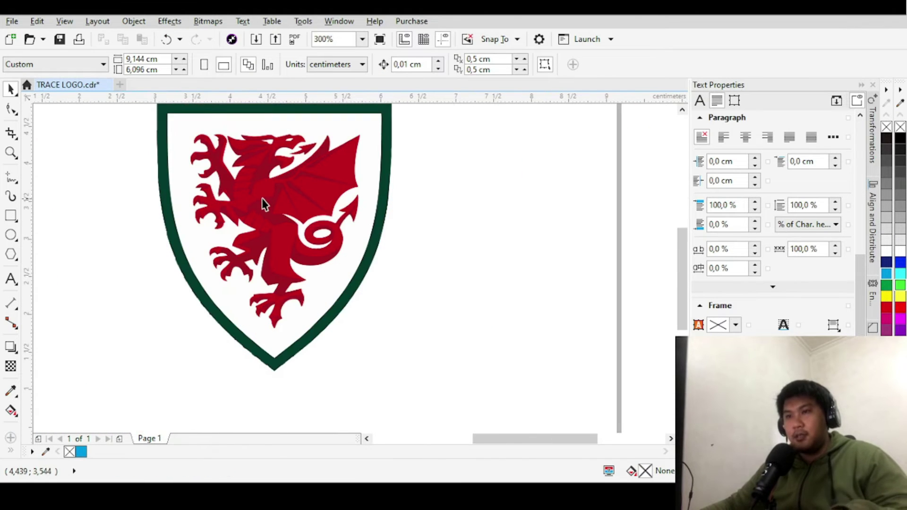
pyautogui.moveTo(263, 198); pyautogui.dragTo(528, 197)
pyautogui.scroll(-5, 371, 239)
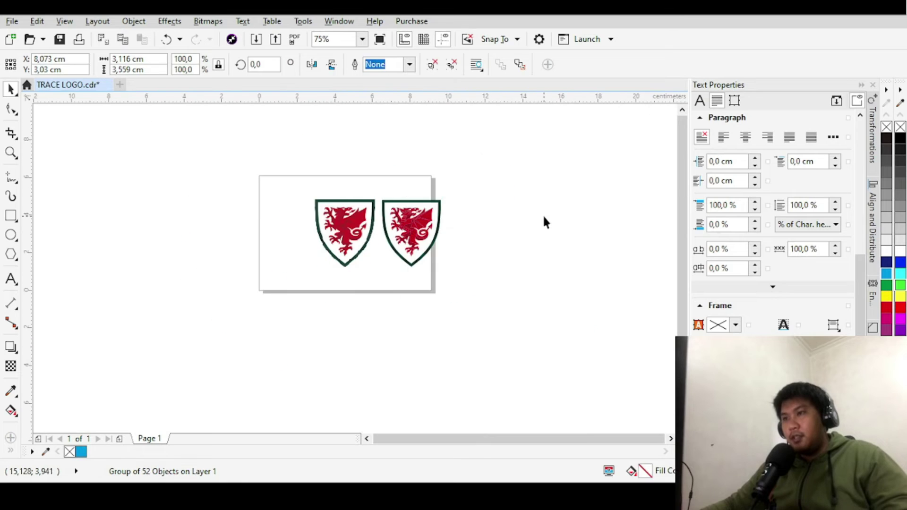
pyautogui.click(543, 222)
pyautogui.scroll(5, 356, 235)
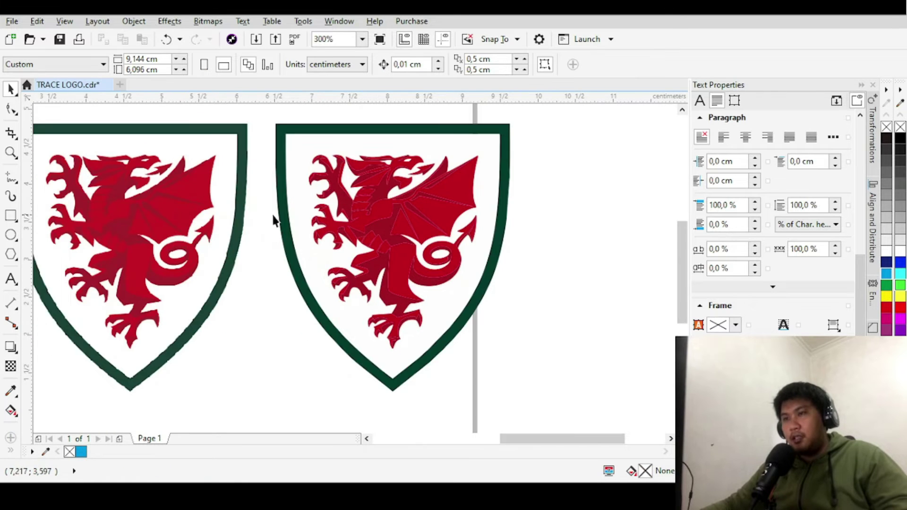
# Step: Move the traced vector logo farther right of the bitmap, to about X 10.3 cm
pyautogui.scroll(-2, 123, 221)
pyautogui.click(160, 210)
pyautogui.scroll(2, 160, 210)
pyautogui.scroll(-2, 182, 208)
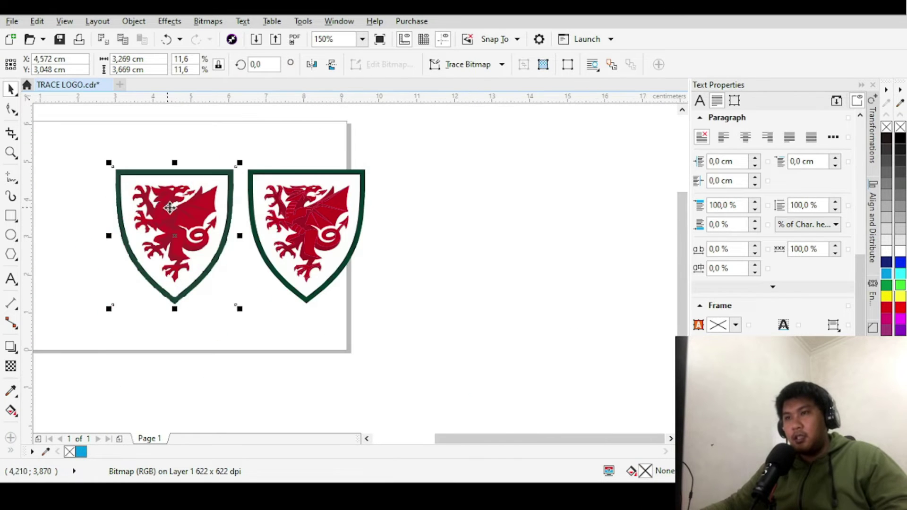
pyautogui.scroll(2, 294, 206)
pyautogui.moveTo(325, 226)
pyautogui.mouseDown()
pyautogui.moveTo(434, 226)
pyautogui.moveTo(475, 212)
pyautogui.mouseUp()
pyautogui.scroll(-1, 475, 218)
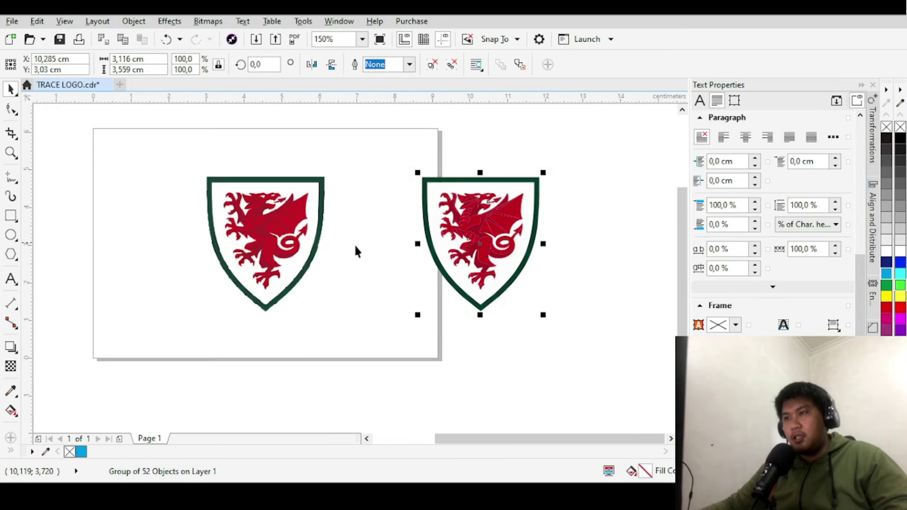
# Step: Examine the traced vector logo's wing and body edges at very high magnification and compare it with the bitmap
pyautogui.click(337, 276)
pyautogui.click(287, 232)
pyautogui.scroll(4, 492, 227)
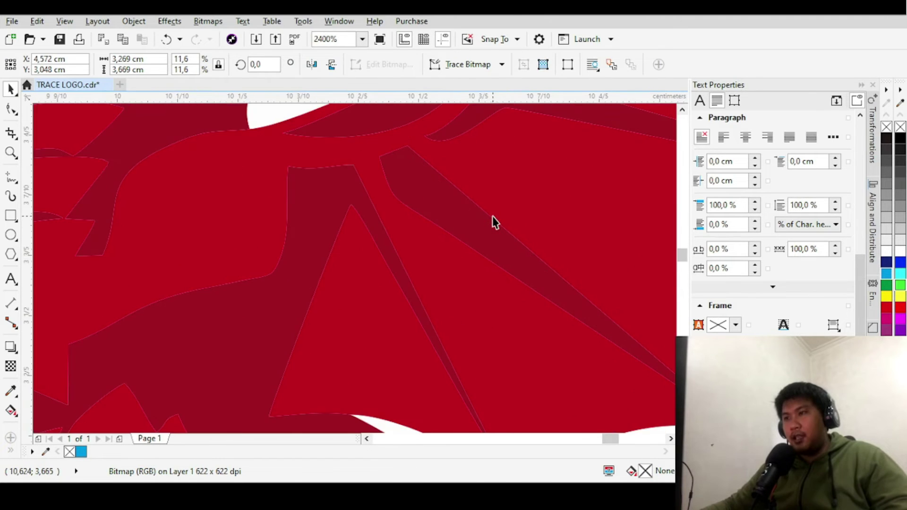
pyautogui.scroll(-4, 492, 223)
pyautogui.scroll(10, 468, 223)
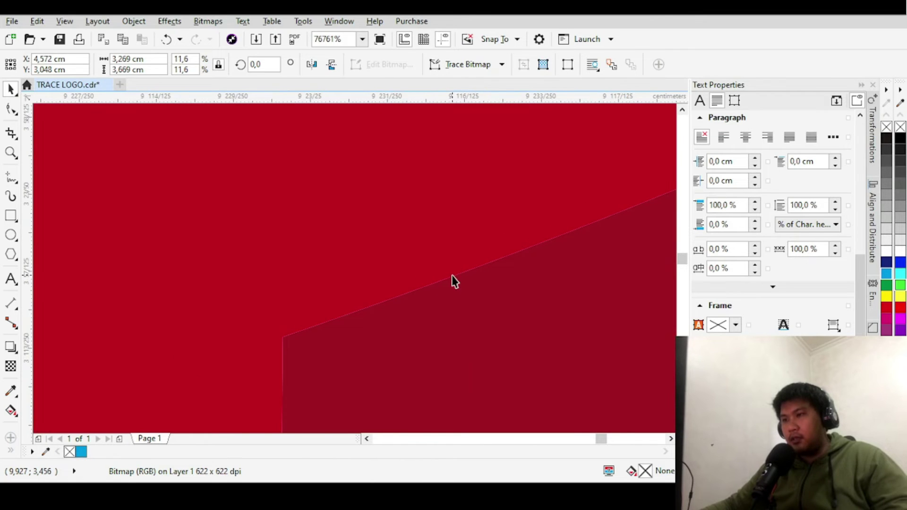
pyautogui.scroll(-13, 453, 281)
pyautogui.scroll(-2, 462, 231)
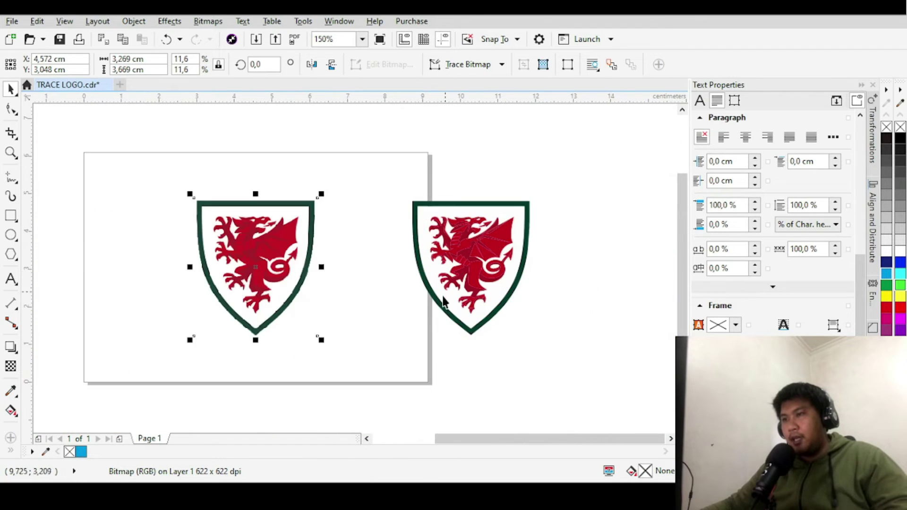
pyautogui.click(390, 306)
pyautogui.scroll(2, 419, 257)
pyautogui.scroll(-2, 416, 253)
pyautogui.scroll(2, 510, 249)
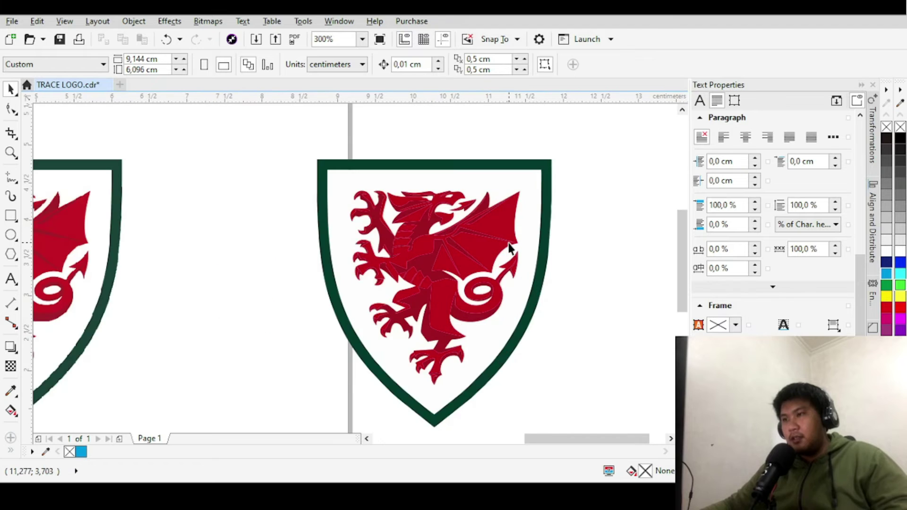
# Step: Move the traced vector logo back close beside the bitmap, to about X 8 cm, and deselect it
pyautogui.scroll(-2, 324, 233)
pyautogui.moveTo(372, 235); pyautogui.dragTo(285, 234)
pyautogui.scroll(-1, 413, 235)
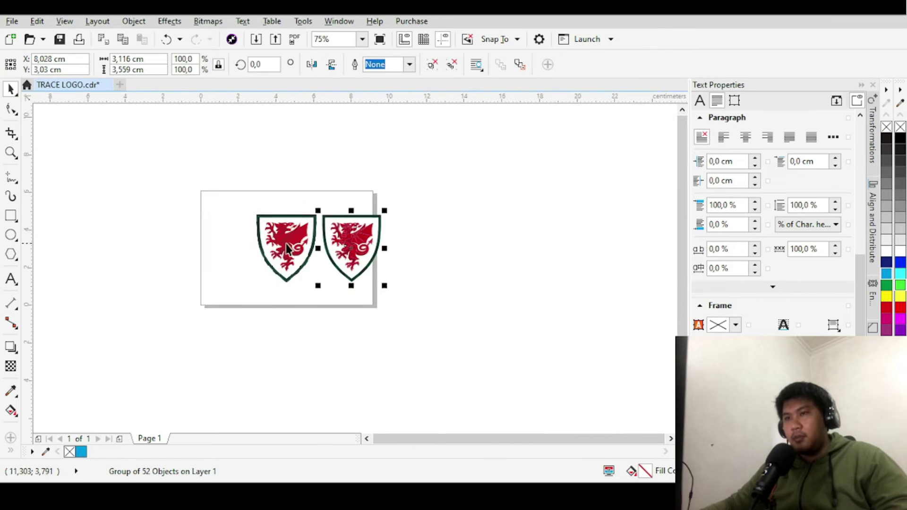
pyautogui.scroll(2, 283, 247)
pyautogui.scroll(-1, 286, 245)
pyautogui.click(451, 335)
pyautogui.scroll(1, 430, 213)
pyautogui.scroll(-1, 380, 239)
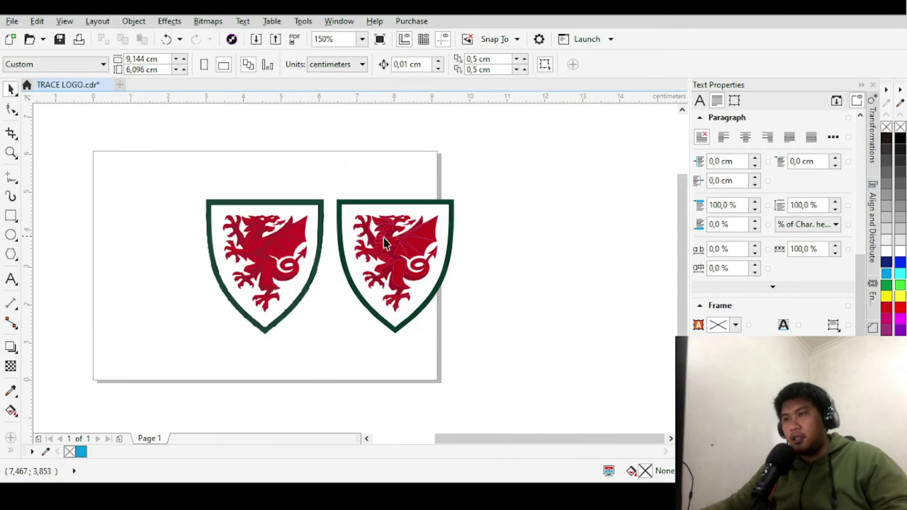
# Step: Move the traced vector logo farther away from the bitmap, to about X 9.3 cm, and deselect it
pyautogui.scroll(1, 421, 251)
pyautogui.scroll(-1, 370, 230)
pyautogui.scroll(1, 363, 266)
pyautogui.moveTo(366, 217); pyautogui.dragTo(457, 223)
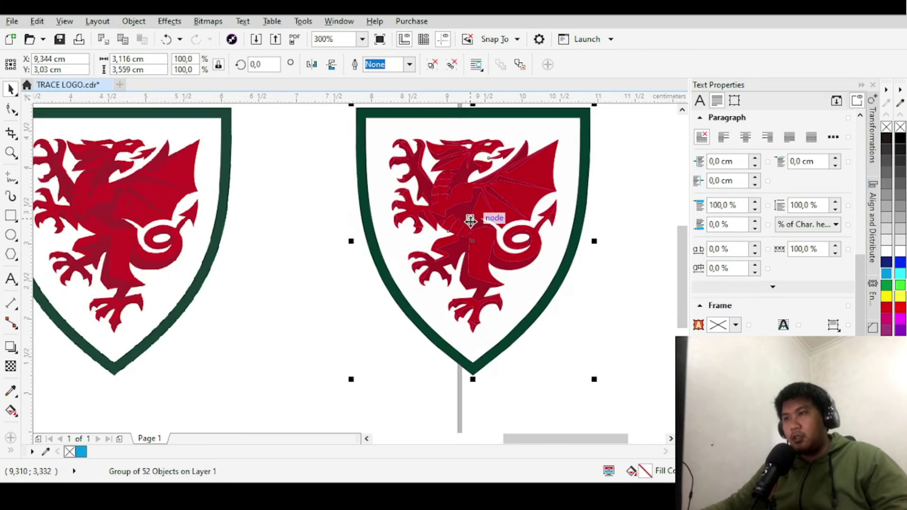
pyautogui.scroll(-2, 469, 219)
pyautogui.press('Escape')
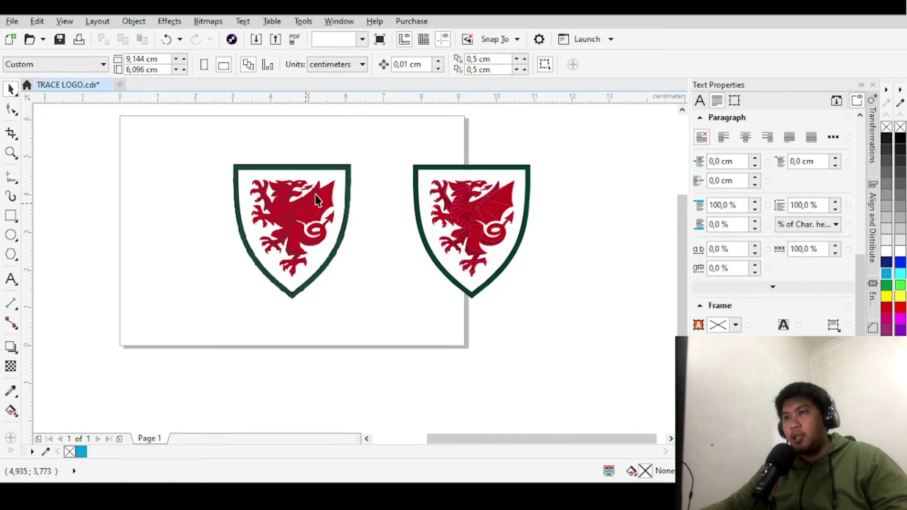
# Step: Compare the original bitmap shield with the traced vector shield side by side
pyautogui.click(316, 201)
pyautogui.press('Escape')
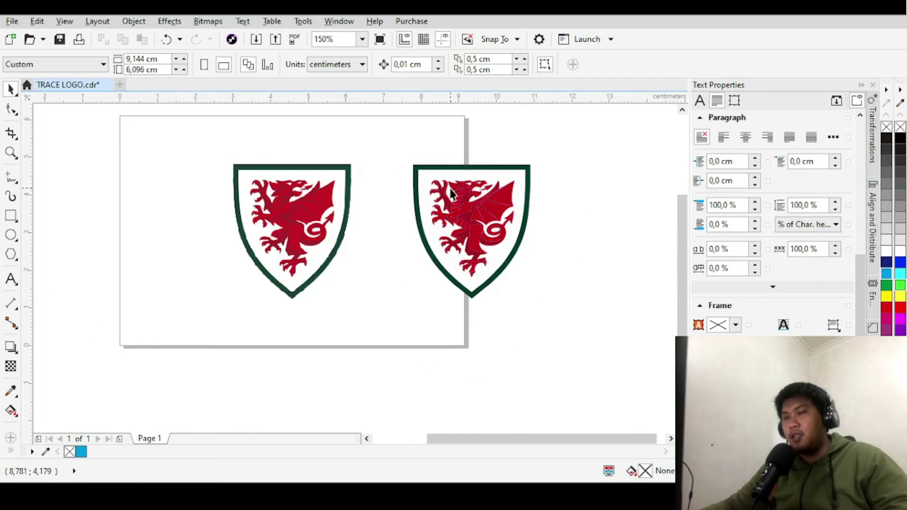
pyautogui.scroll(1, 450, 189)
pyautogui.scroll(-1, 450, 188)
pyautogui.scroll(1, 368, 216)
pyautogui.click(505, 192)
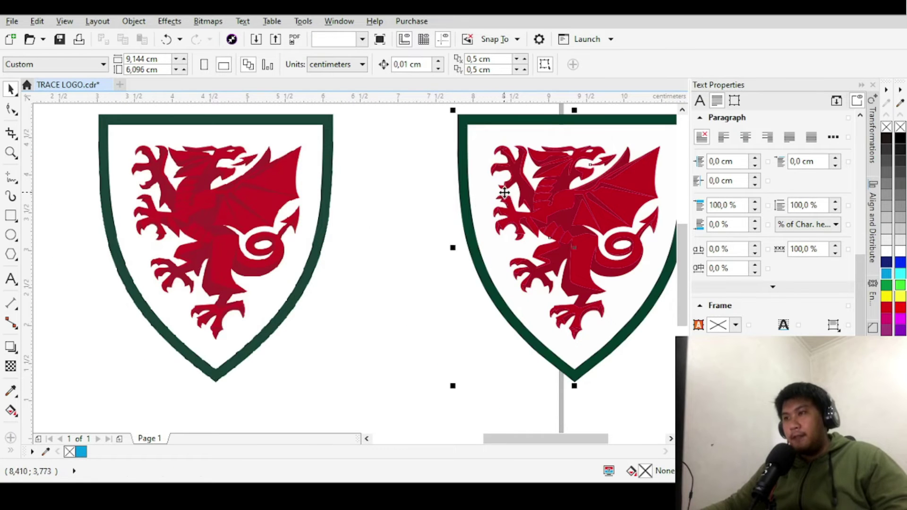
pyautogui.scroll(-1, 474, 240)
pyautogui.scroll(1, 529, 209)
pyautogui.scroll(-1, 523, 211)
# Step: Group the bitmap and the traced vector logo and centre the pair on the page
pyautogui.moveTo(611, 154); pyautogui.dragTo(154, 349)
pyautogui.hotkey('ctrl', 'g')
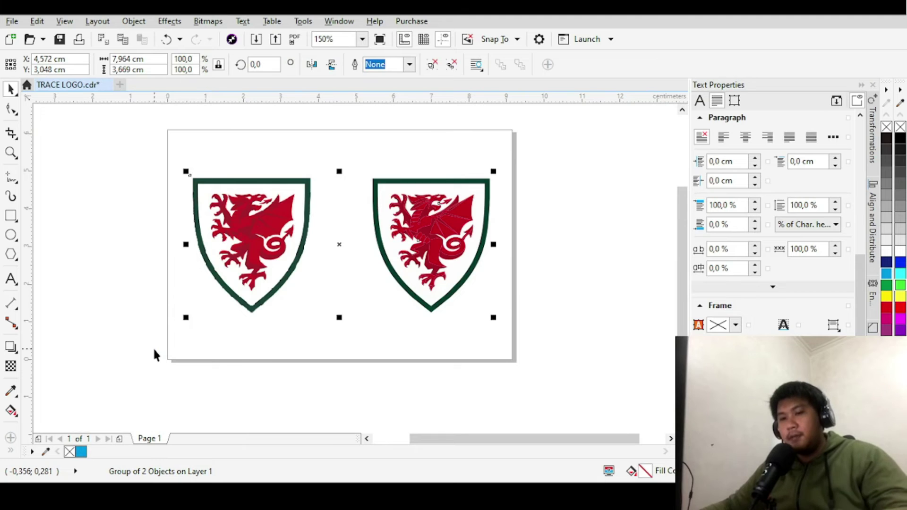
pyautogui.hotkey('shift', 'F2')
pyautogui.scroll(-2, 248, 205)
pyautogui.click(450, 229)
pyautogui.scroll(1, 246, 205)
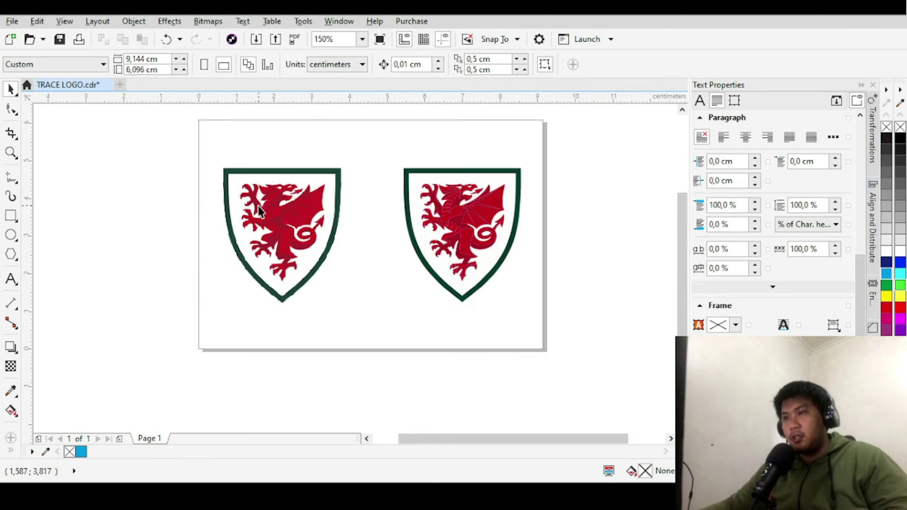
pyautogui.press('F4')
pyautogui.scroll(-1, 411, 196)
# Step: Ungroup the pair so the bitmap and the traced vector logo are separate objects again
pyautogui.click(485, 204)
pyautogui.rightClick(485, 204)
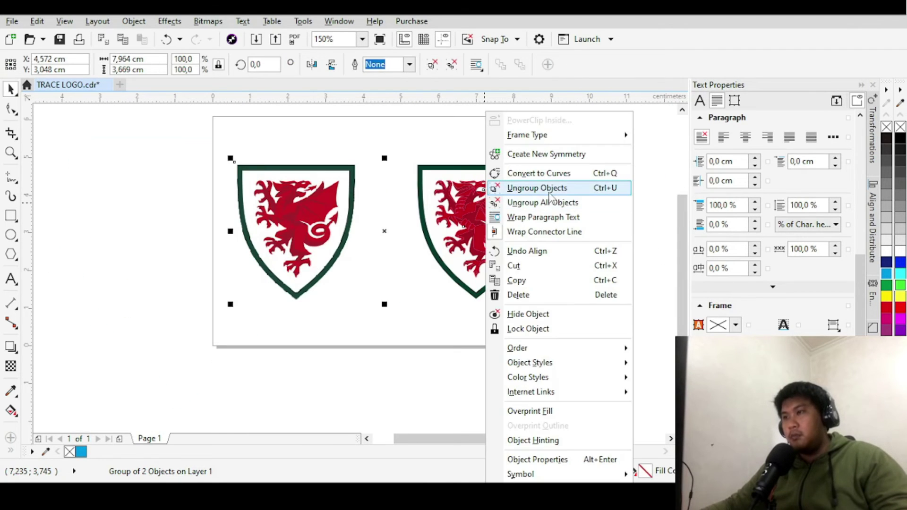
pyautogui.click(549, 191)
pyautogui.click(558, 208)
# Step: Try moving the traced vector logo to about X 8.9 cm, Y 4 cm, and undo the move
pyautogui.scroll(1, 524, 190)
pyautogui.scroll(-1, 516, 193)
pyautogui.moveTo(511, 194); pyautogui.dragTo(583, 155)
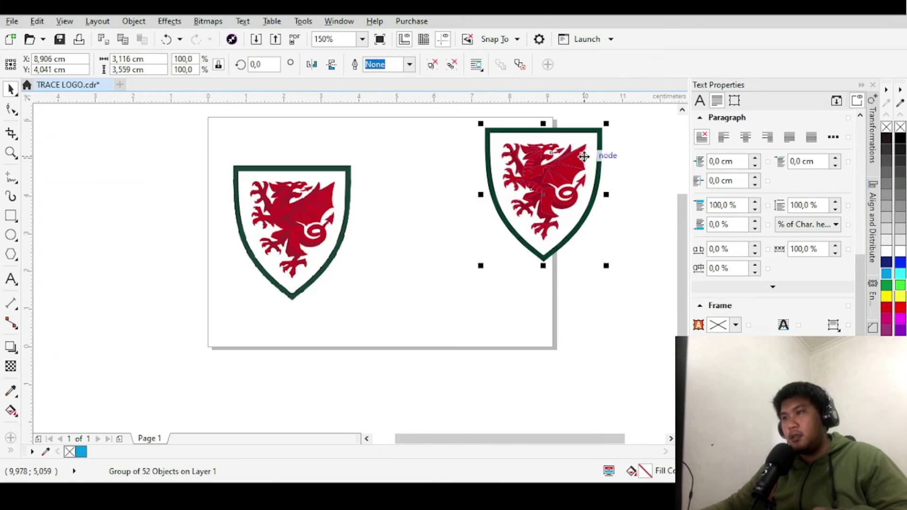
pyautogui.hotkey('ctrl', 'z')
# Step: Ungroup the traced vector logo into its individual curves and clear the selection
pyautogui.rightClick(467, 217)
pyautogui.click(518, 186)
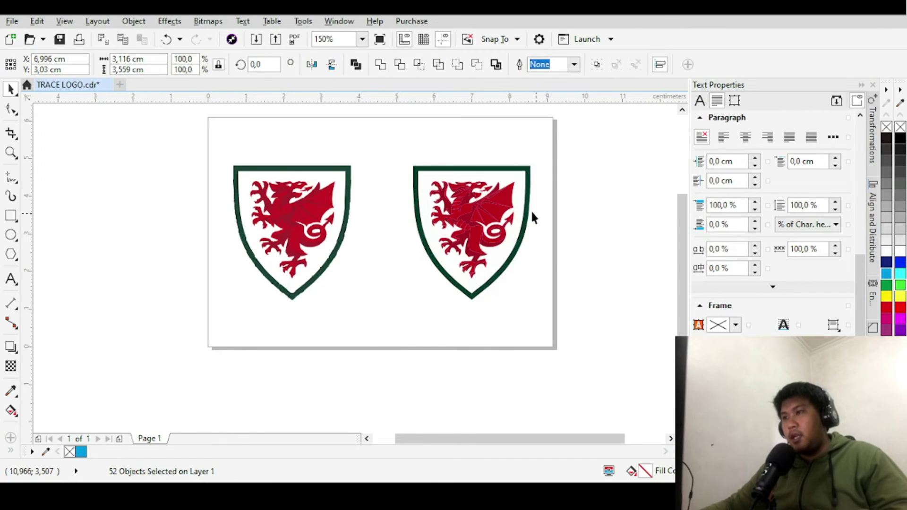
pyautogui.click(533, 217)
# Step: Try moving the white background curve out of the traced shield and undo the move
pyautogui.scroll(2, 519, 193)
pyautogui.scroll(-2, 517, 187)
pyautogui.moveTo(519, 187); pyautogui.dragTo(424, 169)
pyautogui.hotkey('ctrl', 'z')
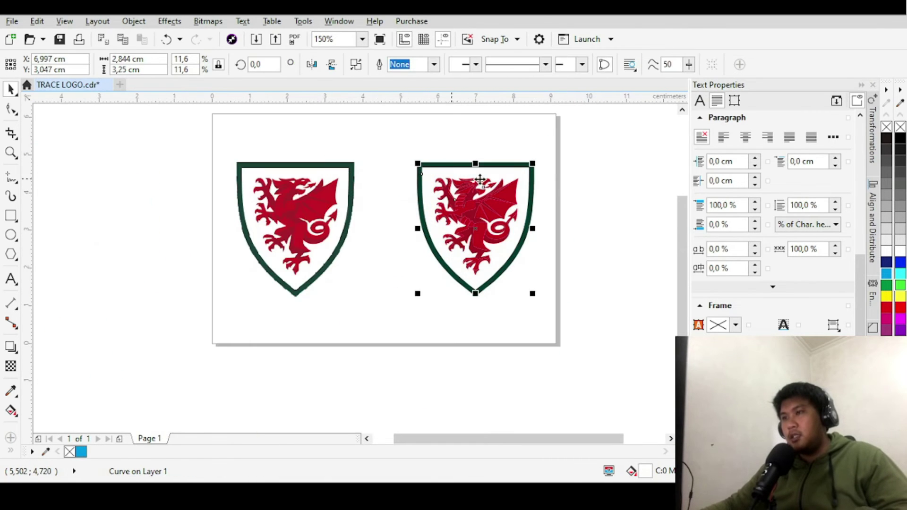
pyautogui.click(598, 195)
pyautogui.scroll(1, 524, 182)
pyautogui.scroll(-1, 538, 172)
# Step: Fill the traced shield's white background curve with yellow and deselect it
pyautogui.click(541, 170)
pyautogui.scroll(2, 541, 171)
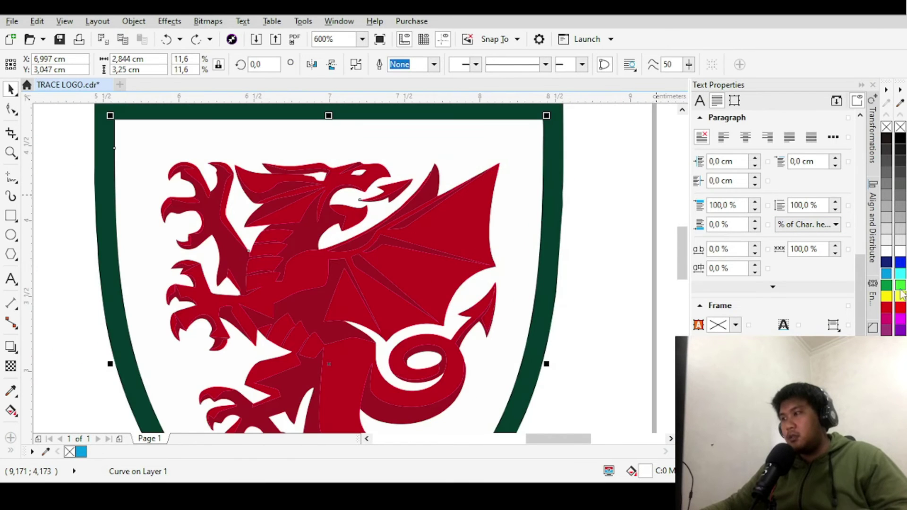
pyautogui.click(901, 298)
pyautogui.scroll(-2, 502, 208)
pyautogui.click(482, 176)
# Step: Fill the two white shapes on the dragon's head and the one inside its tail loop with yellow
pyautogui.scroll(5, 449, 207)
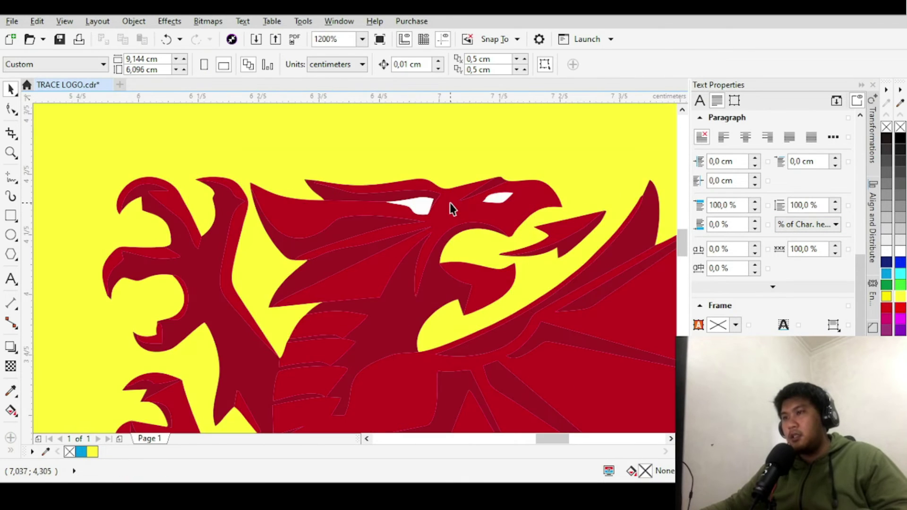
pyautogui.scroll(-1, 418, 214)
pyautogui.click(409, 208)
pyautogui.keyDown('shift'); pyautogui.click(561, 201); pyautogui.keyUp('shift')
pyautogui.scroll(-3, 560, 200)
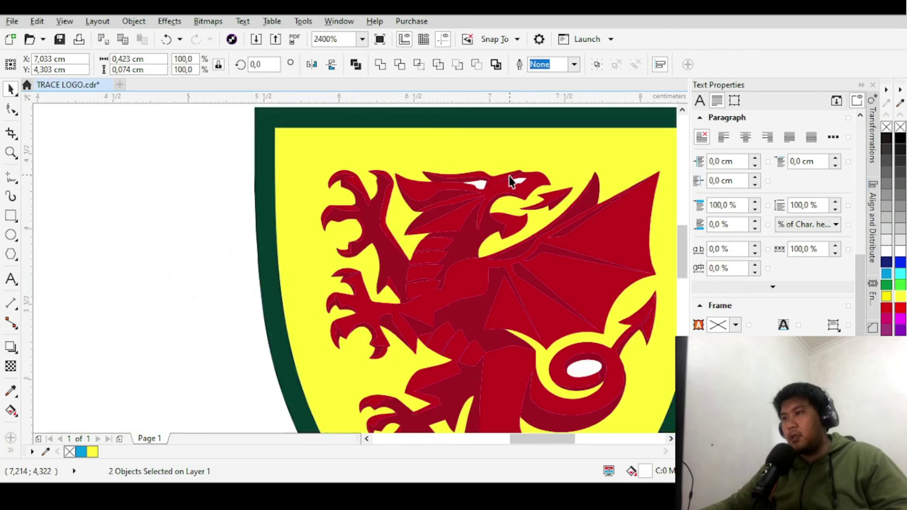
pyautogui.scroll(3, 551, 274)
pyautogui.keyDown('shift'); pyautogui.click(527, 259); pyautogui.keyUp('shift')
pyautogui.scroll(-2, 526, 264)
pyautogui.scroll(-1, 526, 266)
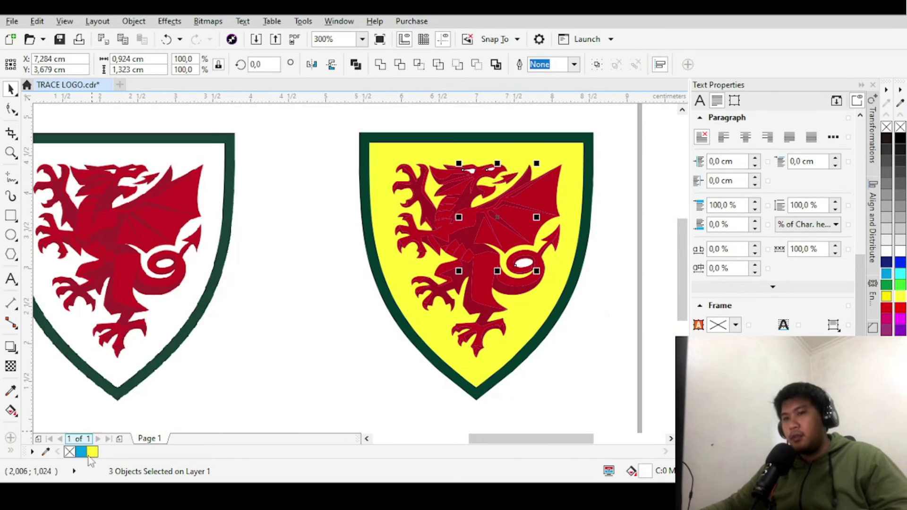
pyautogui.scroll(-1, 532, 269)
pyautogui.click(533, 273)
pyautogui.scroll(1, 533, 273)
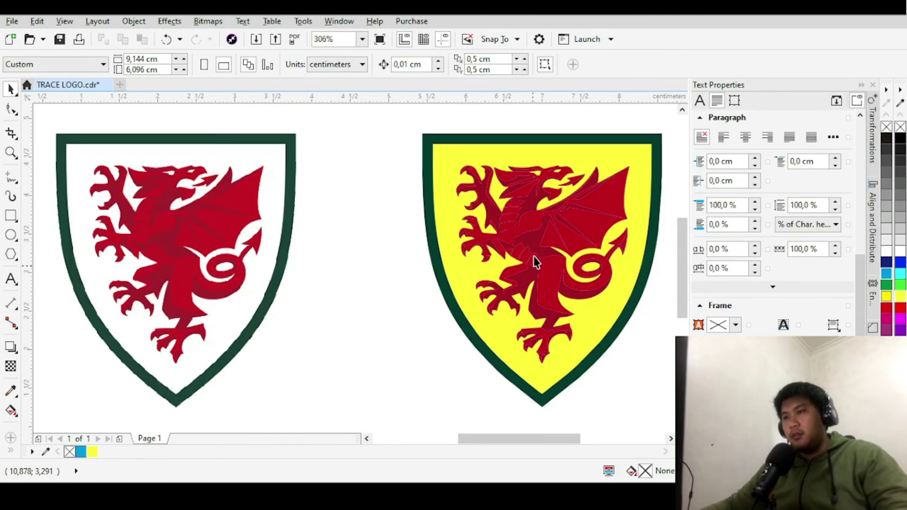
# Step: Try moving the traced dragon's bright red wing curve out of place and undo the moves
pyautogui.click(477, 213)
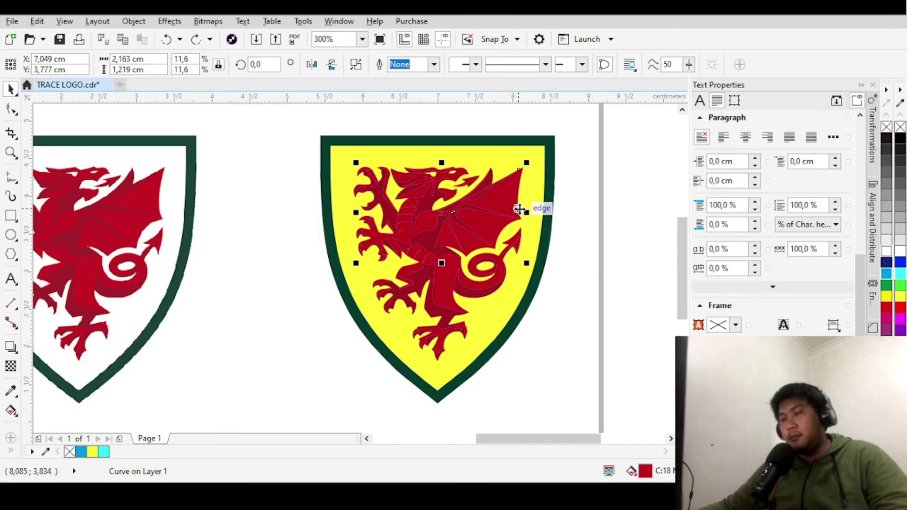
pyautogui.scroll(-1, 518, 206)
pyautogui.scroll(1, 421, 221)
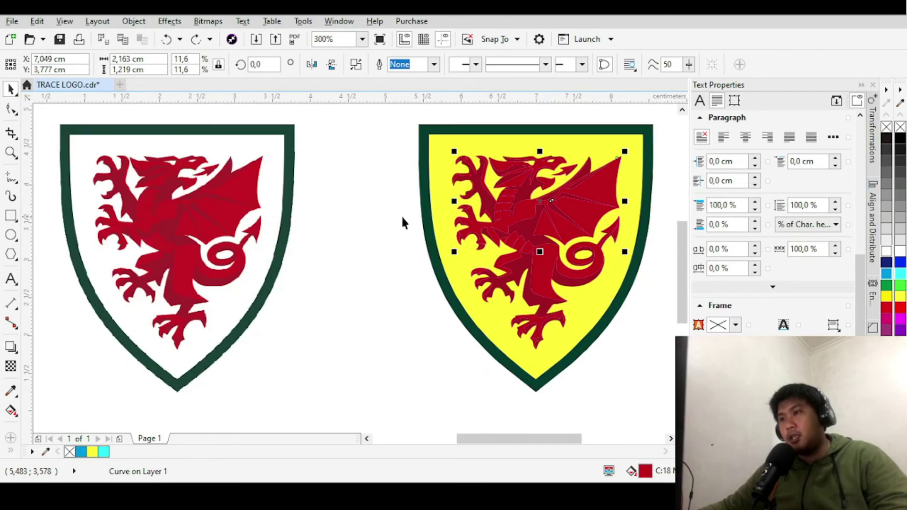
pyautogui.scroll(-1, 373, 218)
pyautogui.scroll(1, 391, 208)
pyautogui.moveTo(541, 205); pyautogui.dragTo(590, 182)
pyautogui.hotkey('ctrl', 'z')
pyautogui.moveTo(537, 222); pyautogui.dragTo(584, 265)
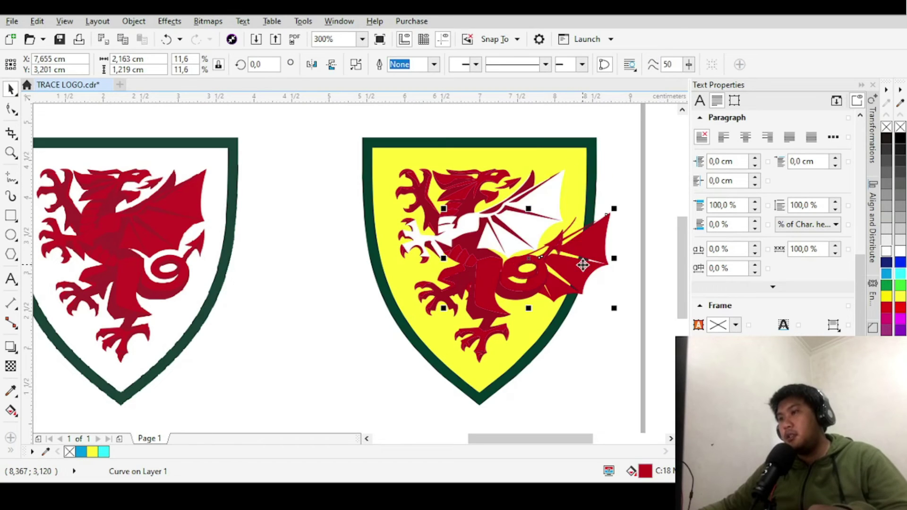
pyautogui.hotkey('ctrl', 'z')
# Step: Try a bright green fill on the dragon's wing curve, undo it and deselect the curve
pyautogui.click(900, 285)
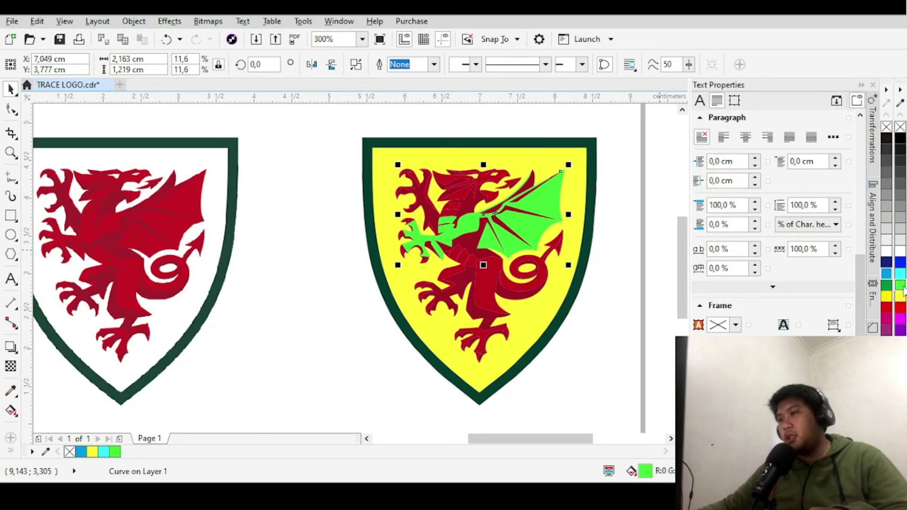
pyautogui.hotkey('ctrl', 'z')
pyautogui.click(603, 302)
pyautogui.scroll(-1, 491, 223)
pyautogui.scroll(2, 491, 223)
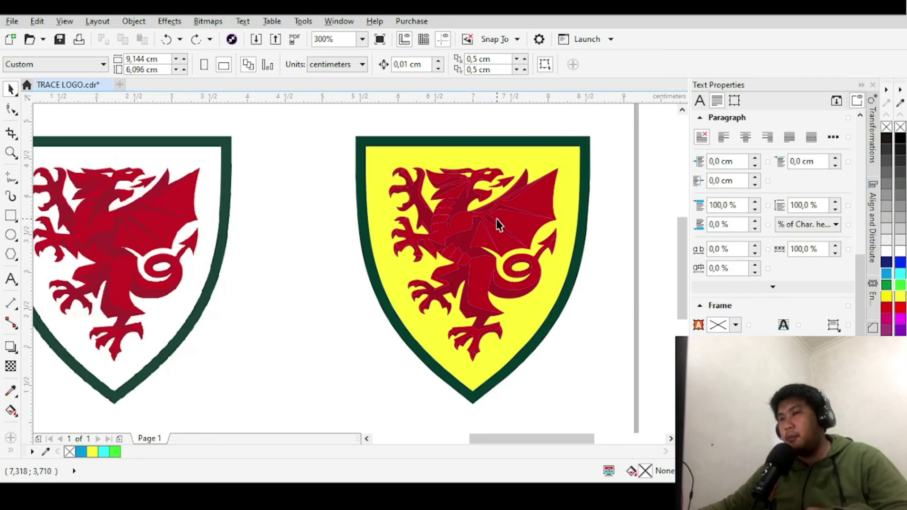
pyautogui.scroll(-1, 515, 209)
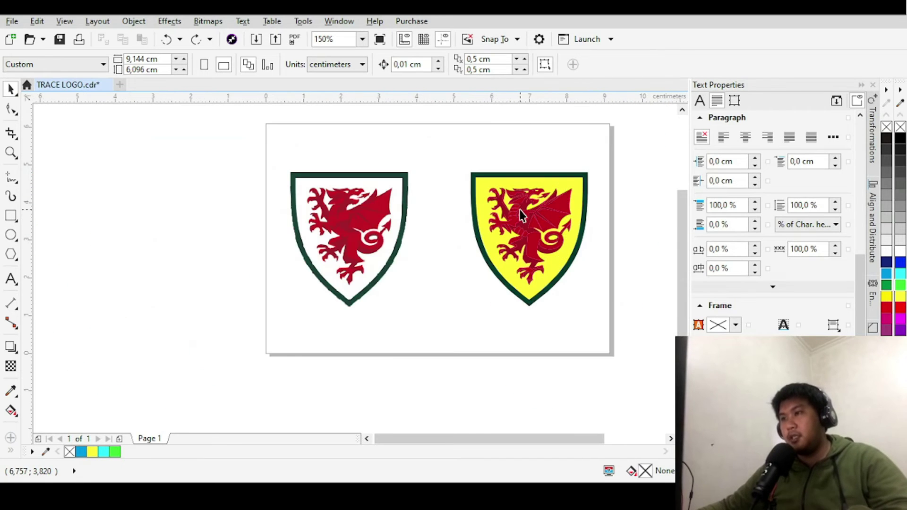
pyautogui.scroll(1, 525, 210)
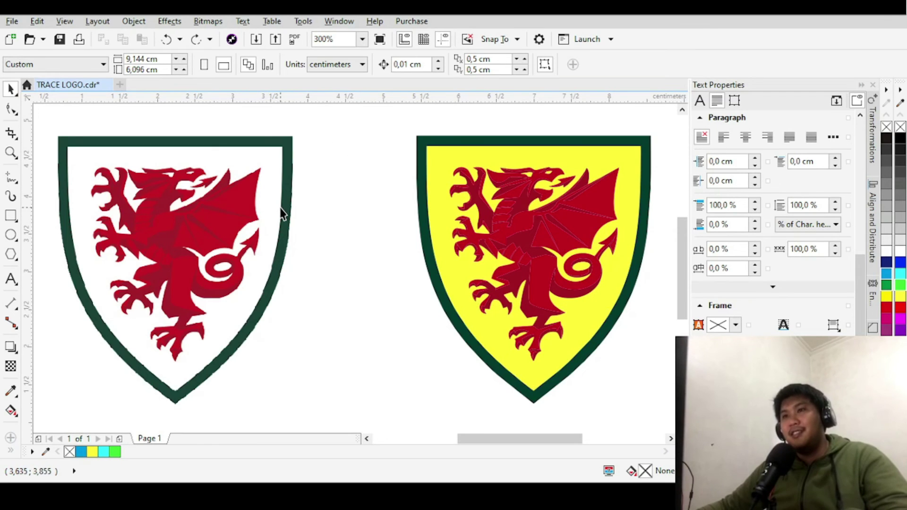
# Step: Select the original bitmap, view its Trace Bitmap options without choosing one, and deselect it
pyautogui.click(257, 206)
pyautogui.scroll(-2, 273, 203)
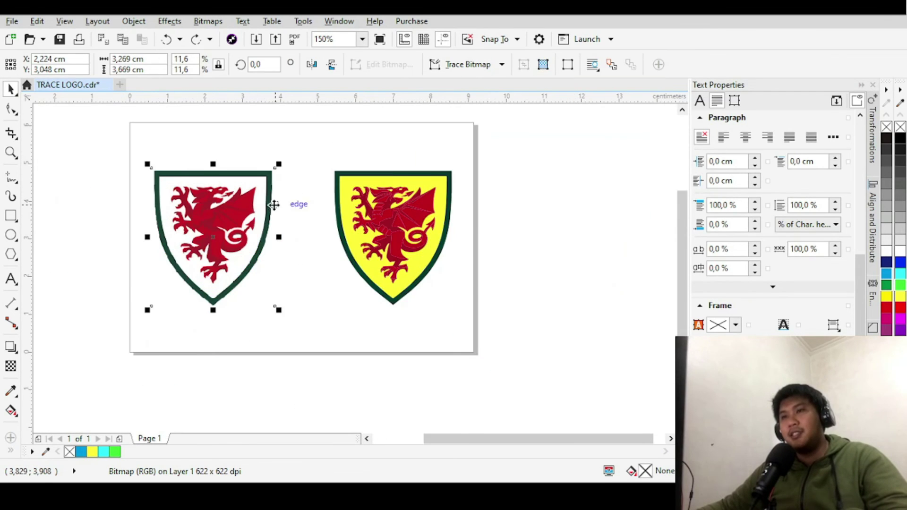
pyautogui.scroll(2, 274, 203)
pyautogui.click(466, 65)
pyautogui.click(365, 173)
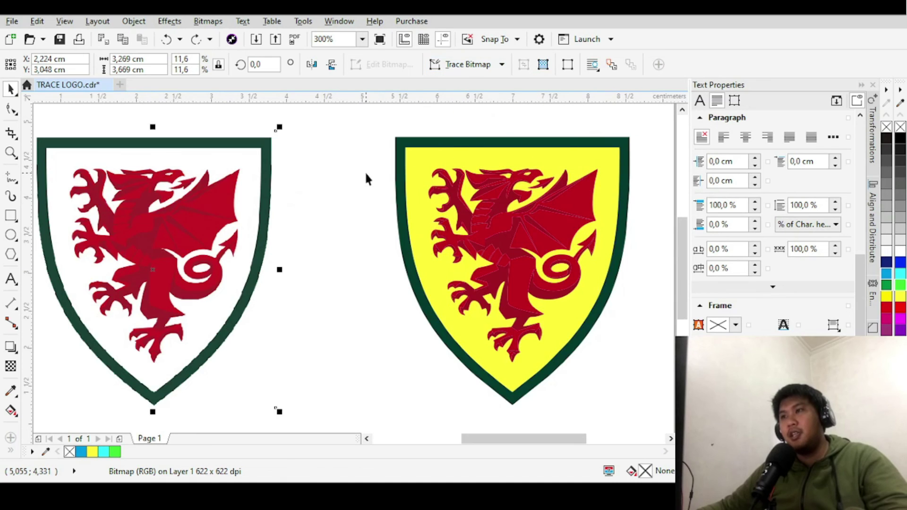
pyautogui.click(464, 71)
pyautogui.click(381, 152)
pyautogui.scroll(-2, 360, 161)
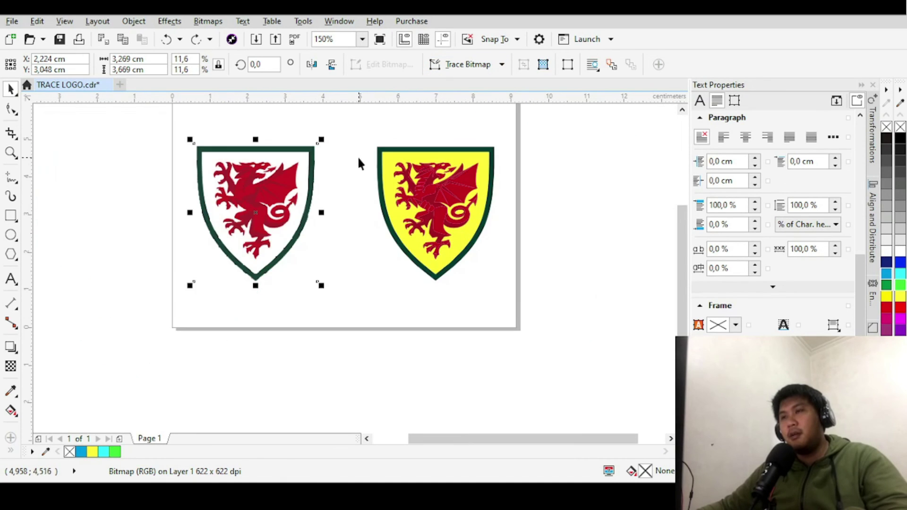
pyautogui.click(543, 260)
pyautogui.scroll(2, 372, 156)
pyautogui.scroll(-2, 370, 159)
pyautogui.scroll(2, 362, 169)
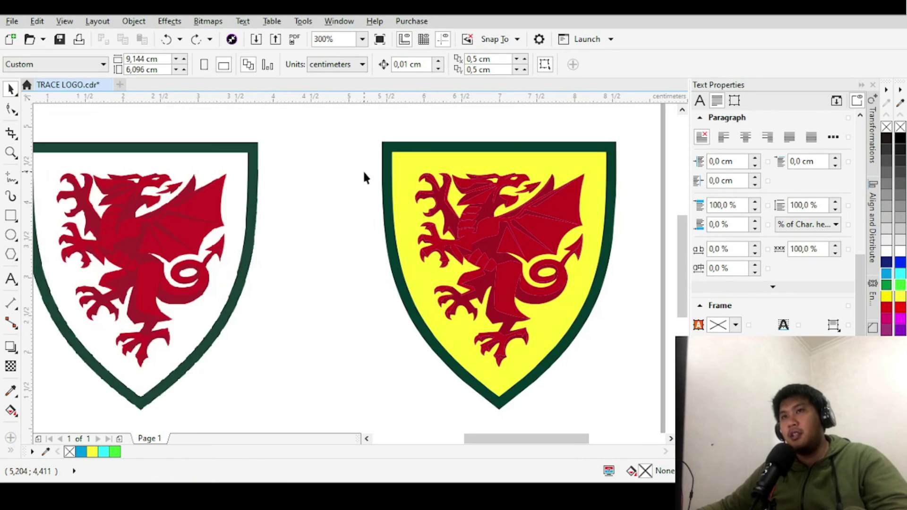
pyautogui.scroll(-2, 362, 170)
pyautogui.scroll(2, 364, 156)
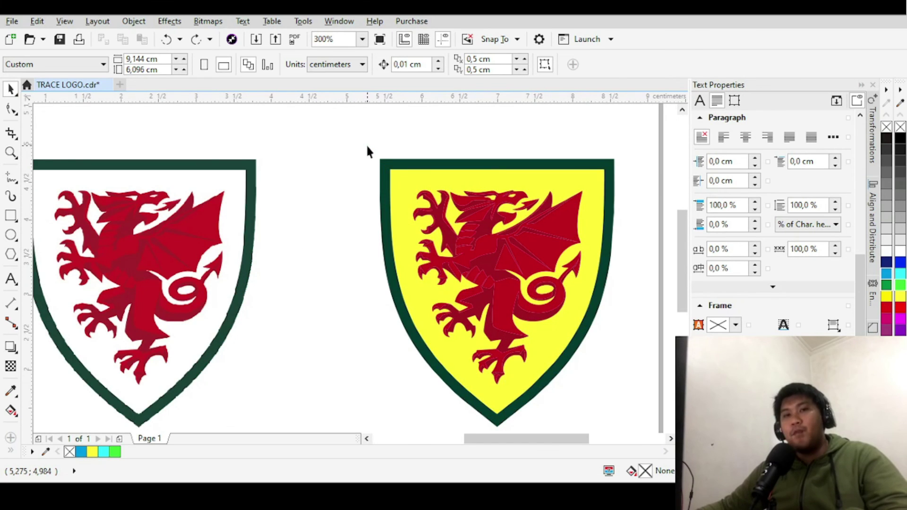